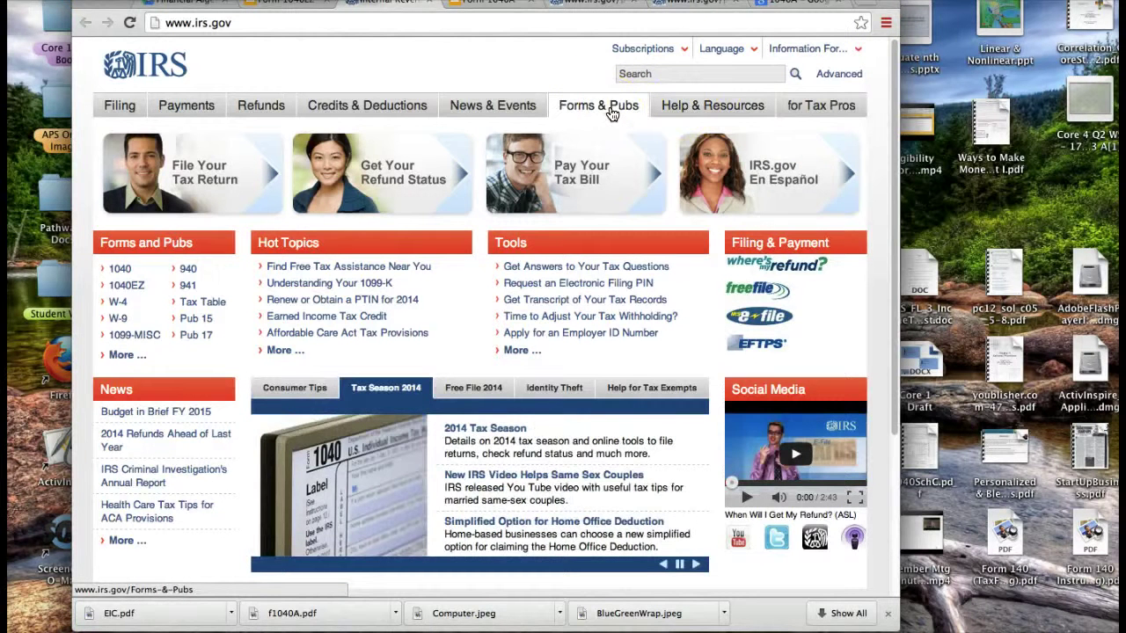
- Search IRS.gov's current forms list for 1040EZ and open the 2013 Form 1040-EZ PDF
left_click(612, 115)
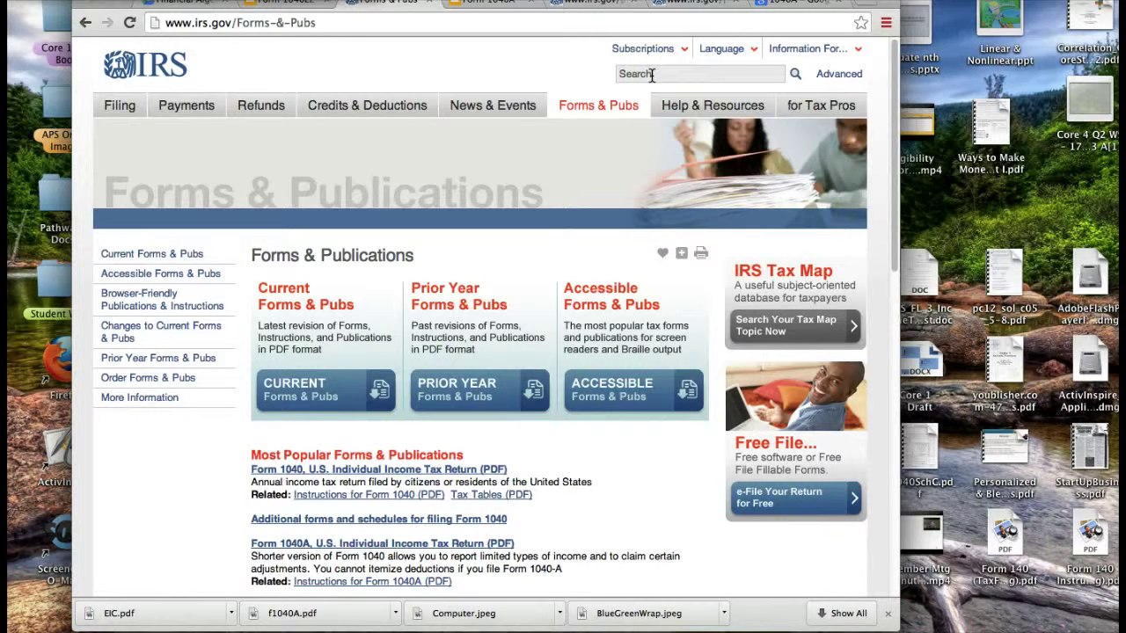
left_click(319, 406)
left_click(310, 256)
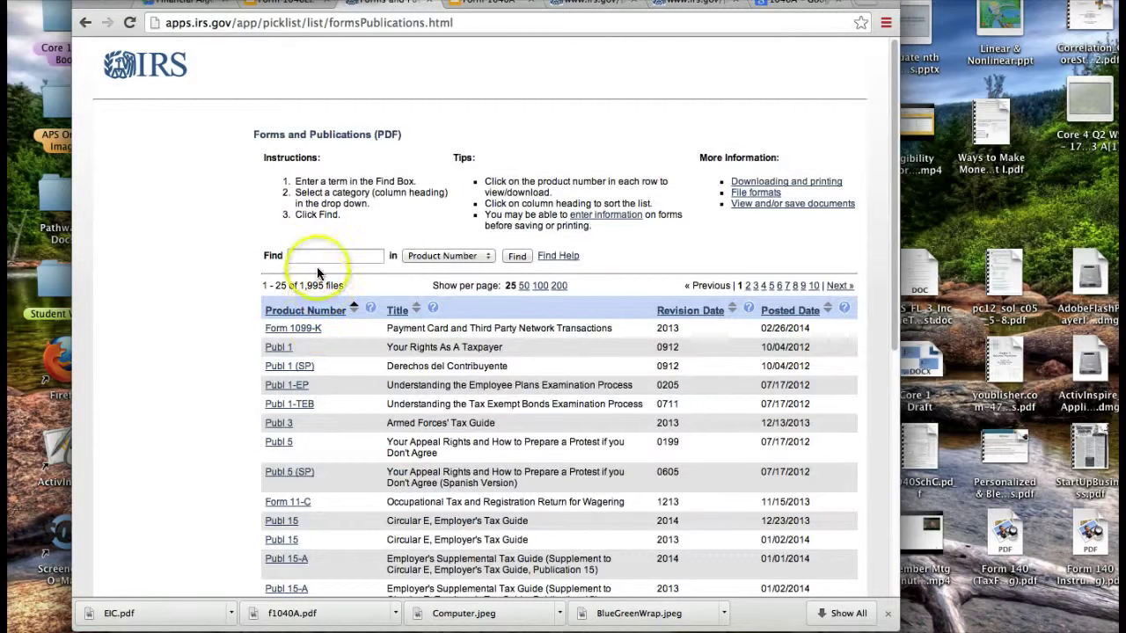
type("1040")
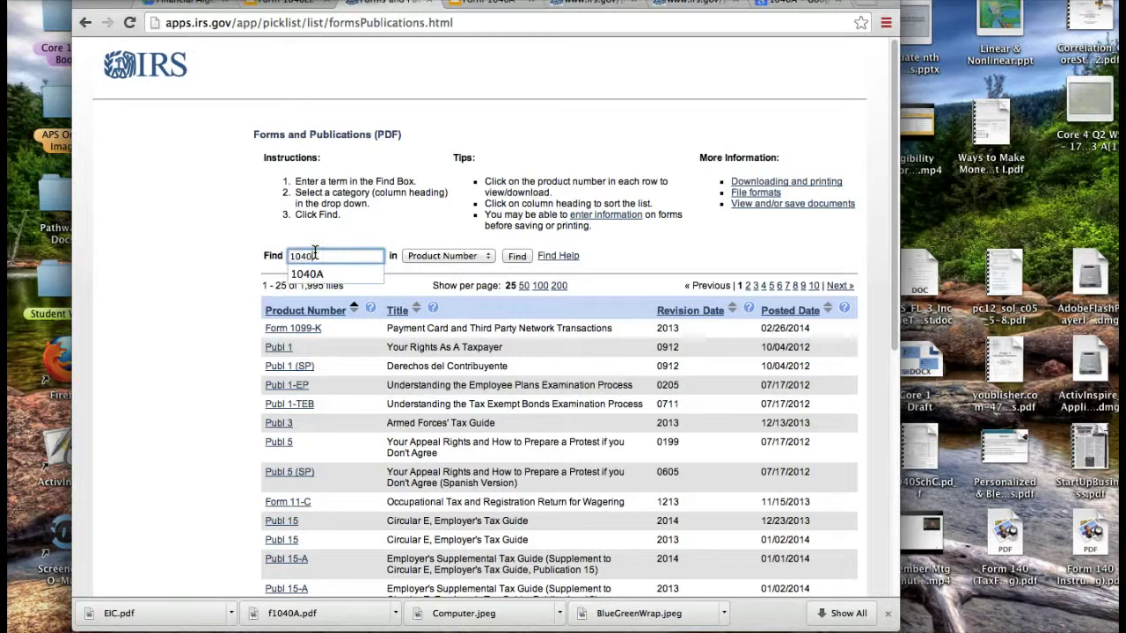
type("EZ")
key("Return")
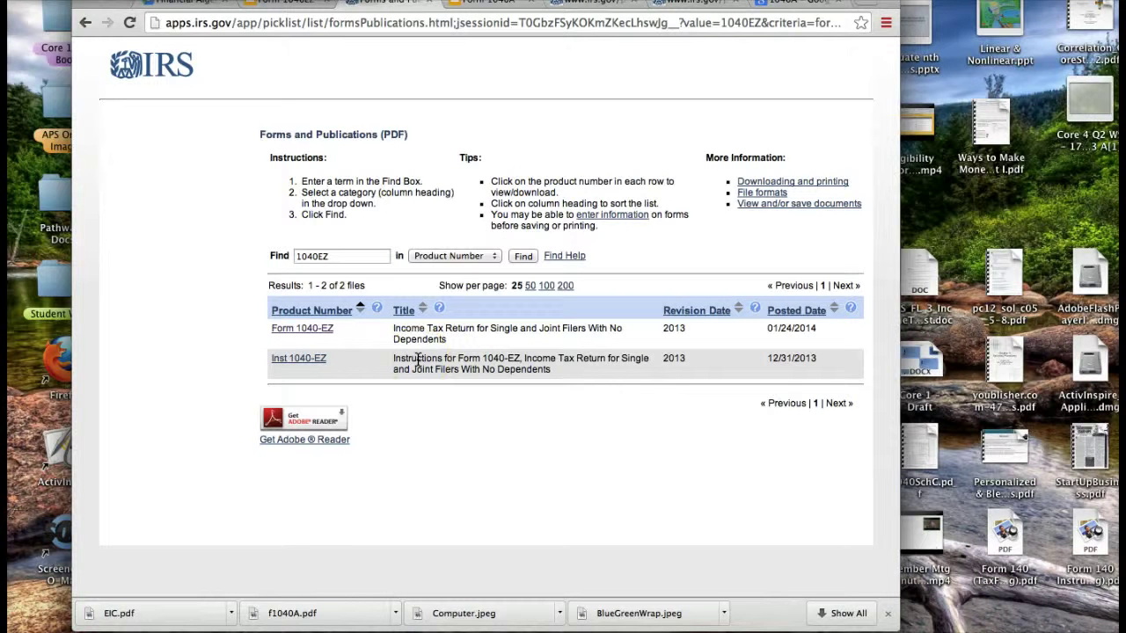
left_click(322, 331)
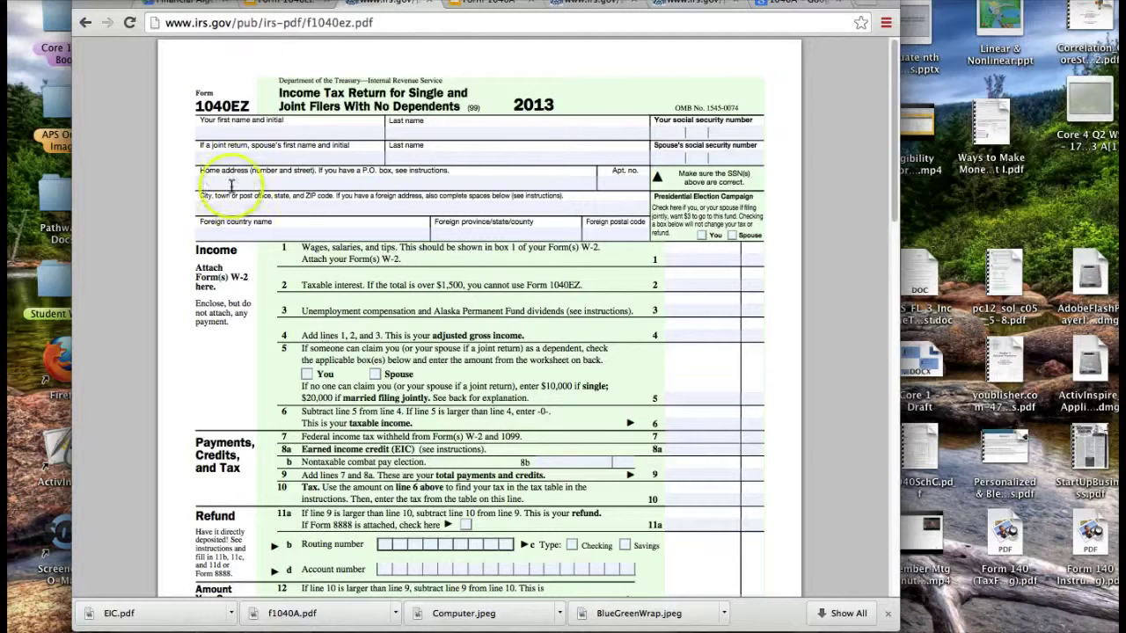
- Enter the taxpayer's first and last name in the 1040EZ name fields and highlight them
left_click(207, 133)
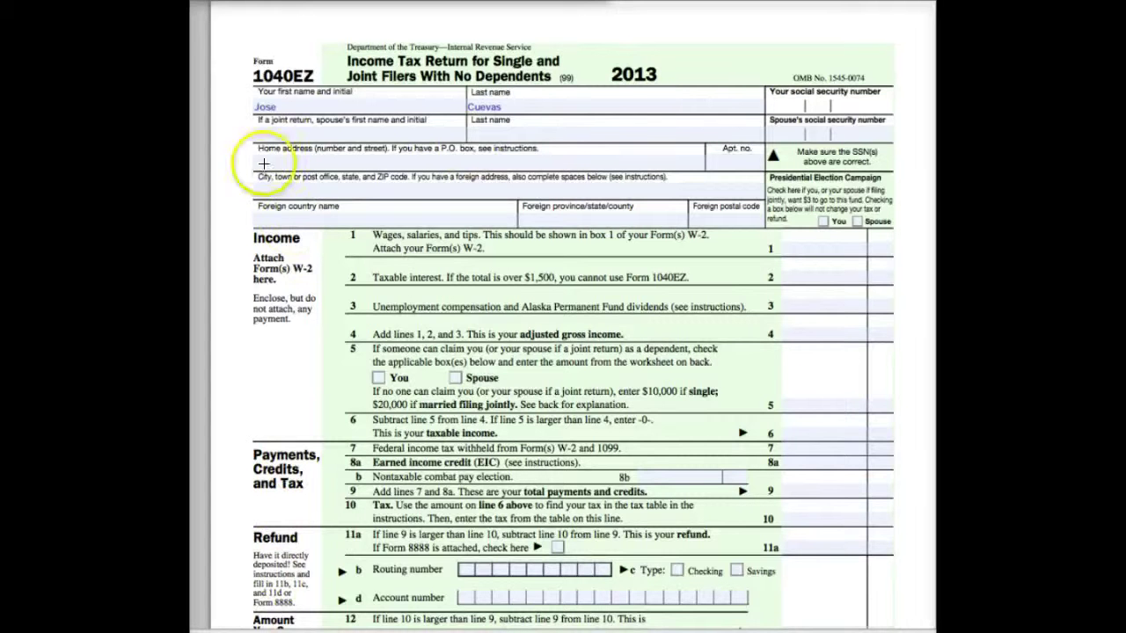
mouse_move(248, 86)
left_mouse_down()
mouse_move(664, 215)
mouse_move(801, 214)
mouse_move(896, 220)
mouse_move(903, 230)
left_mouse_up()
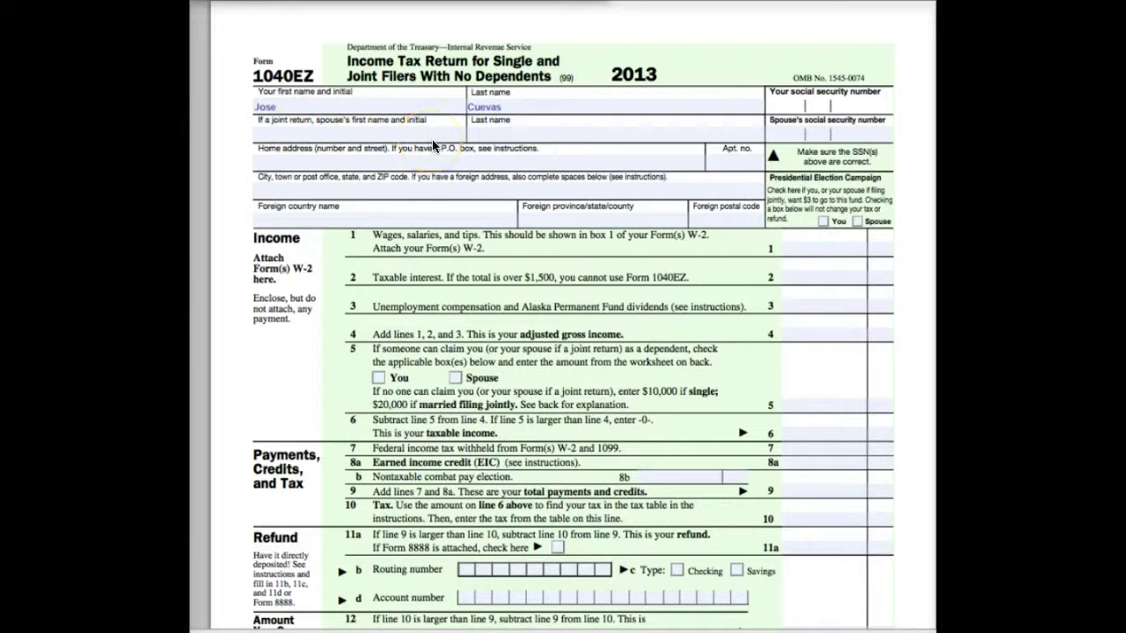
- Enter the taxpayer's social security number, then the home street address, city, state and ZIP
left_click(773, 110)
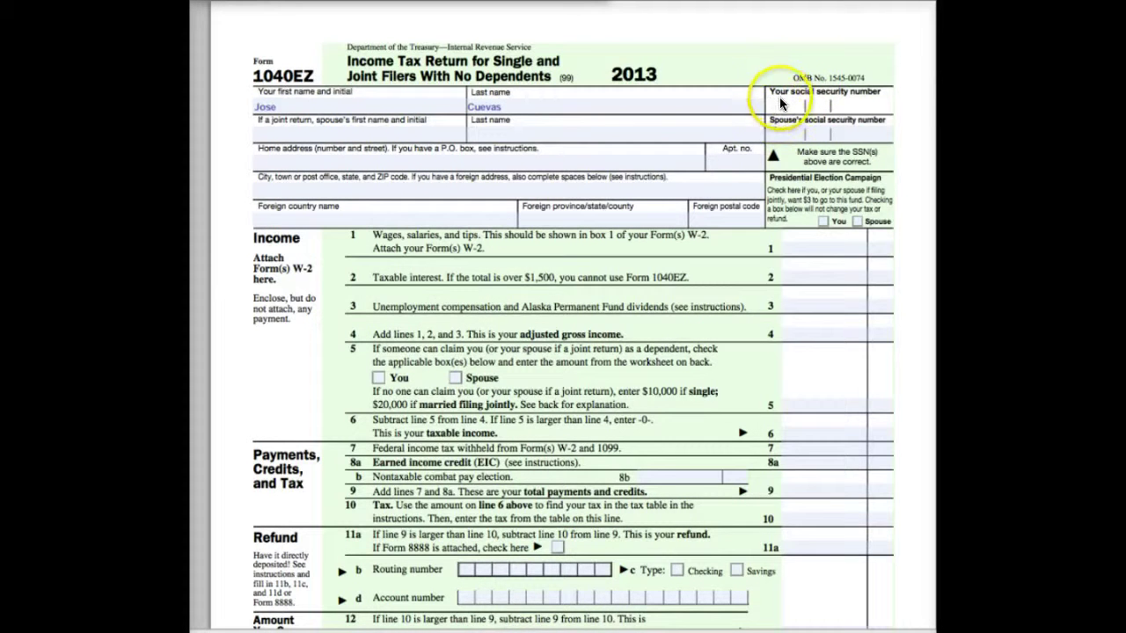
type("111")
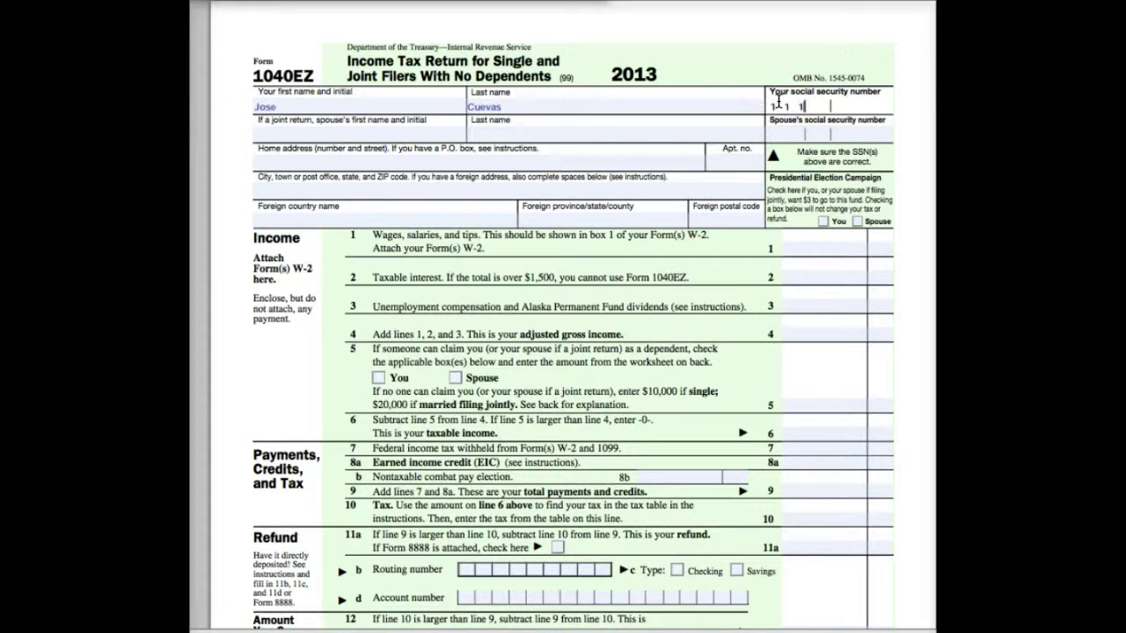
key("Tab")
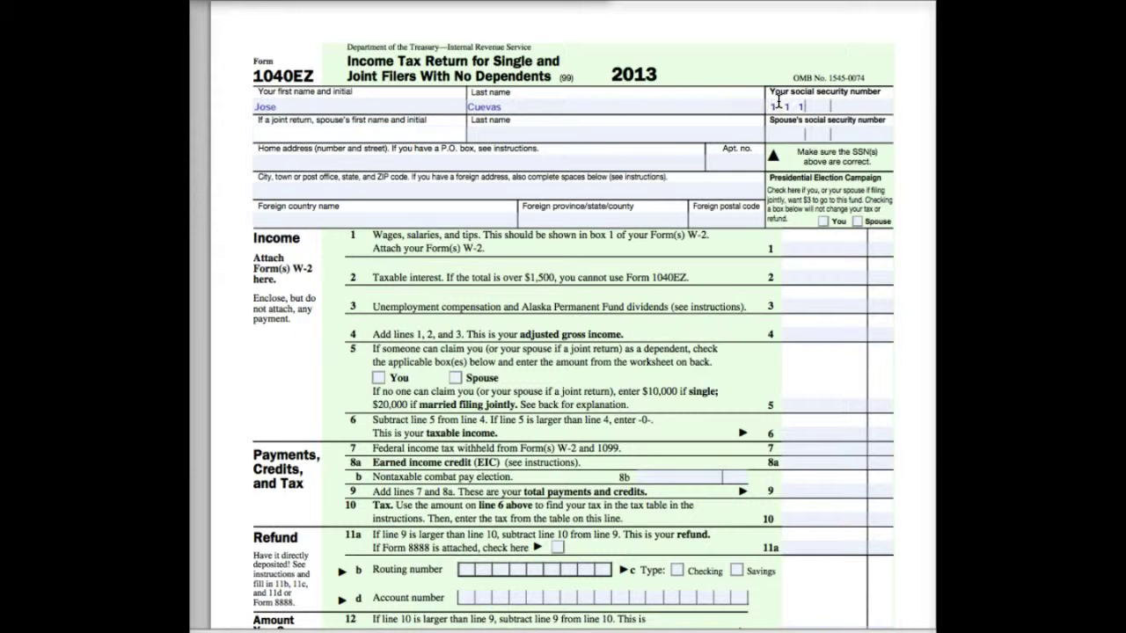
left_click(814, 105)
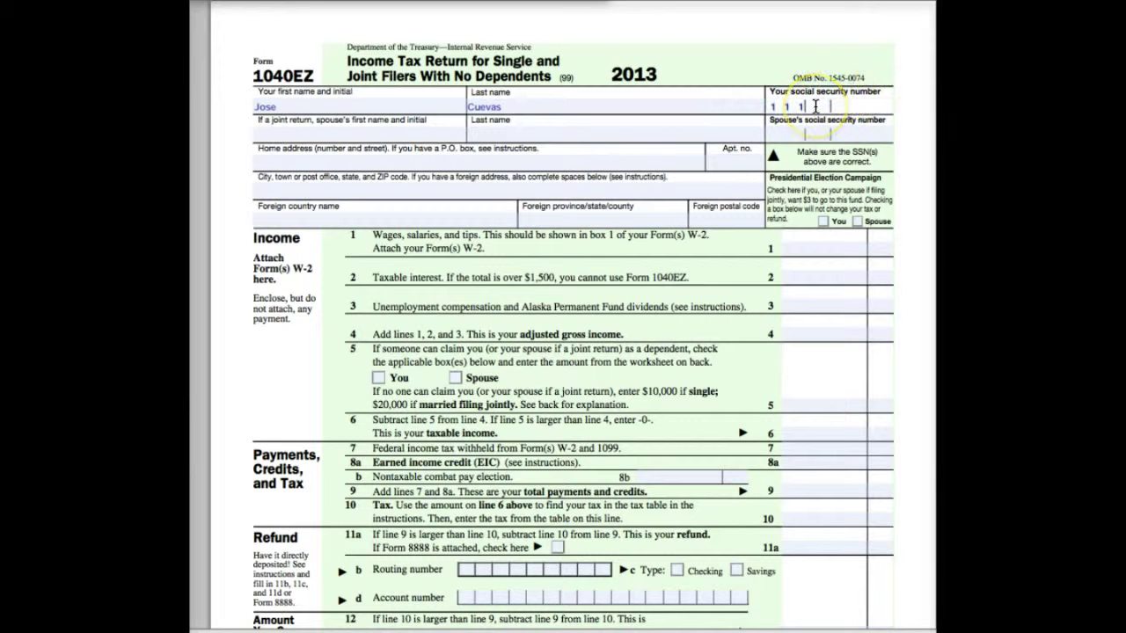
type("223")
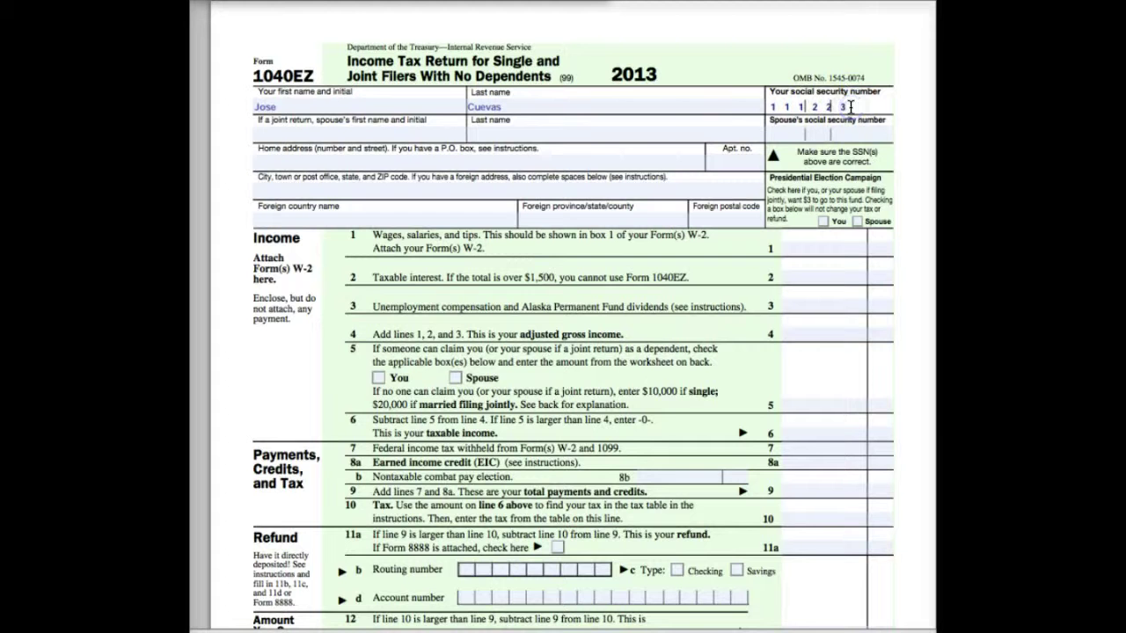
type("333")
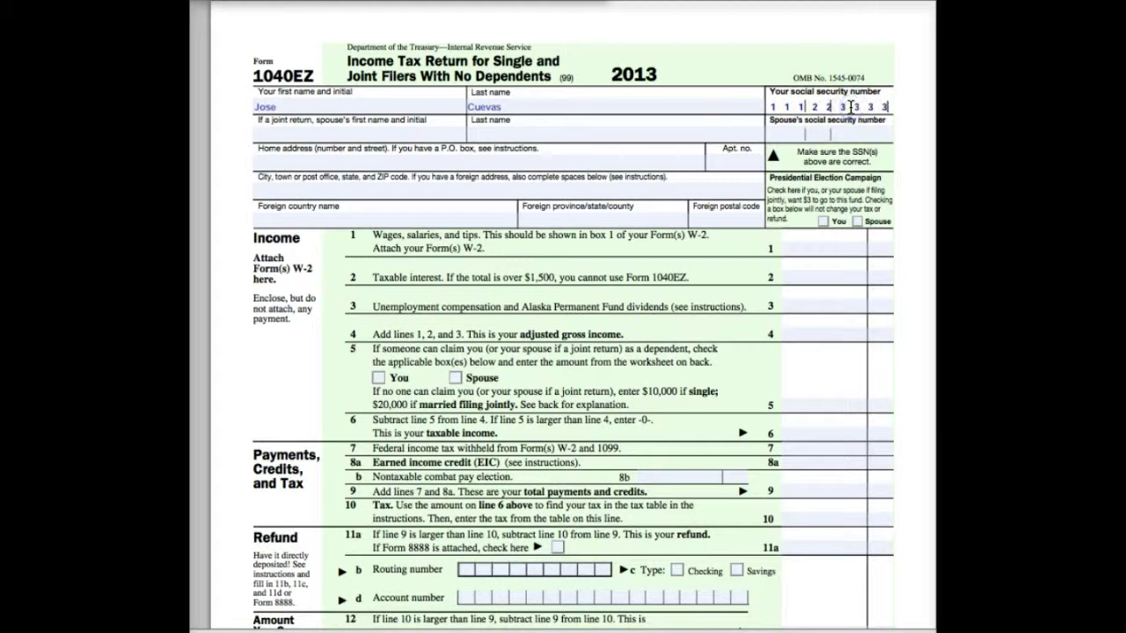
left_click(277, 164)
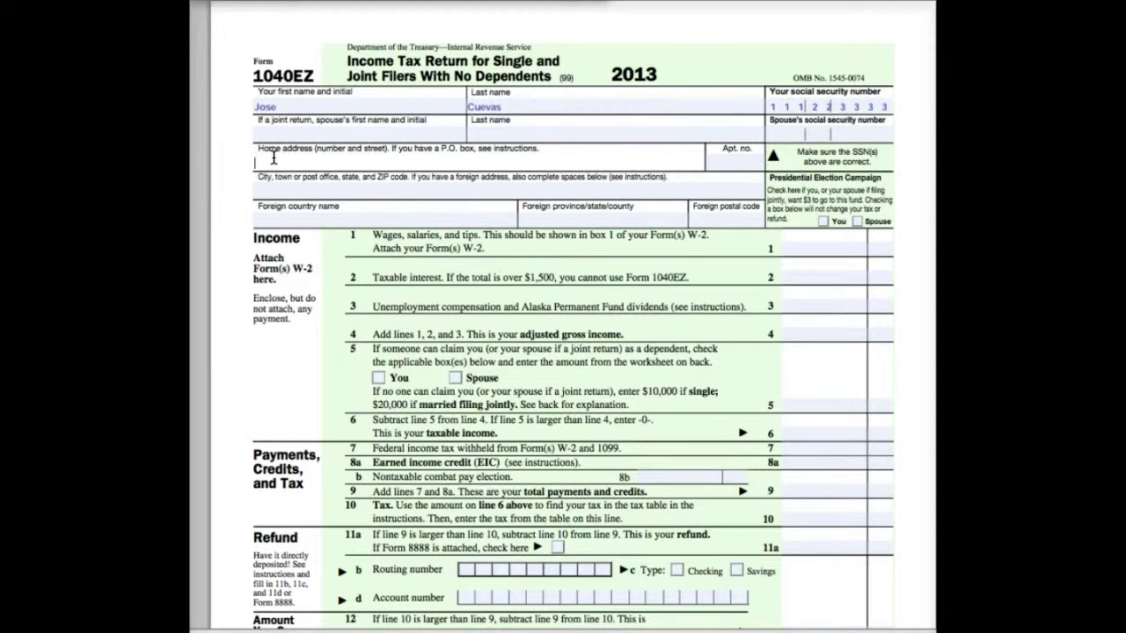
left_click(268, 131)
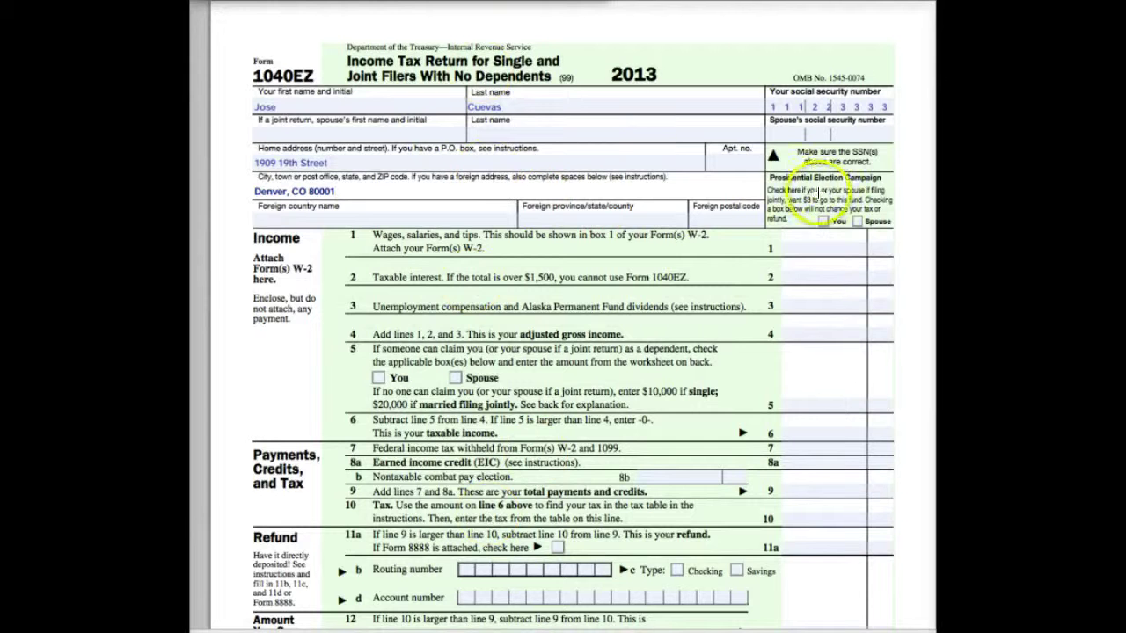
- Check the 'You' box under Presidential Election Campaign, then highlight the Income section
left_click_drag(761, 168, 899, 227)
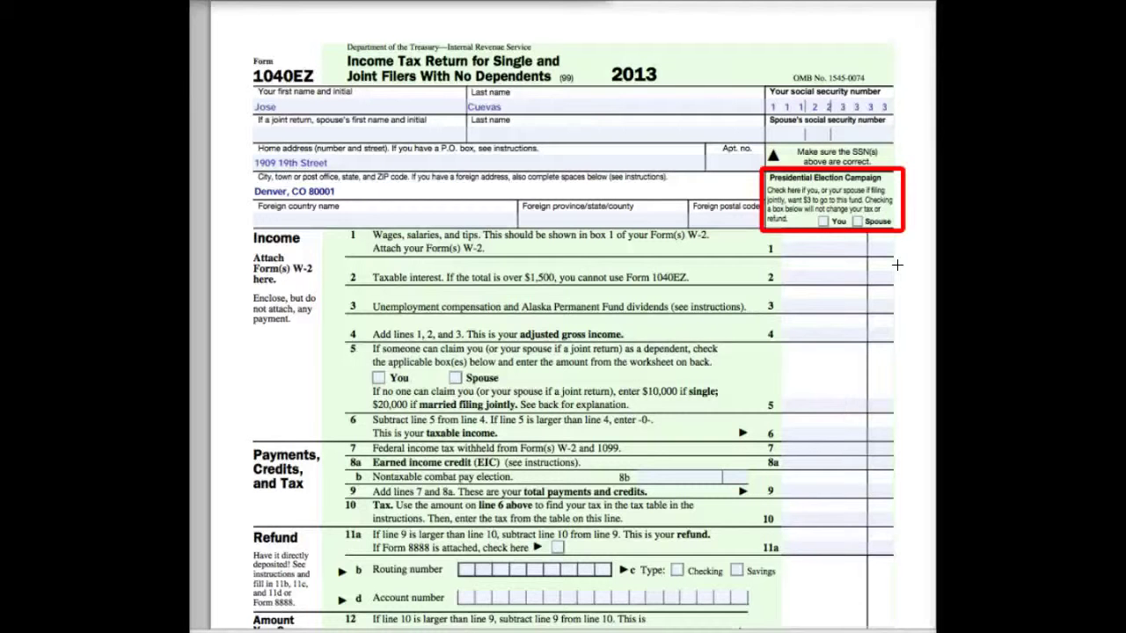
left_click(818, 217)
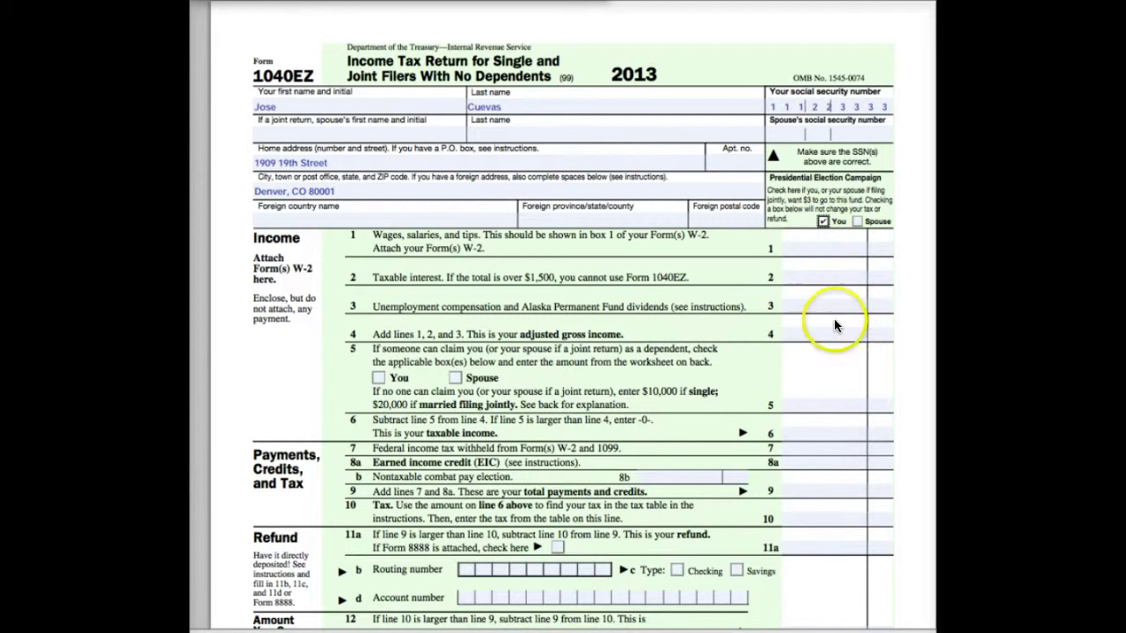
left_click(816, 247)
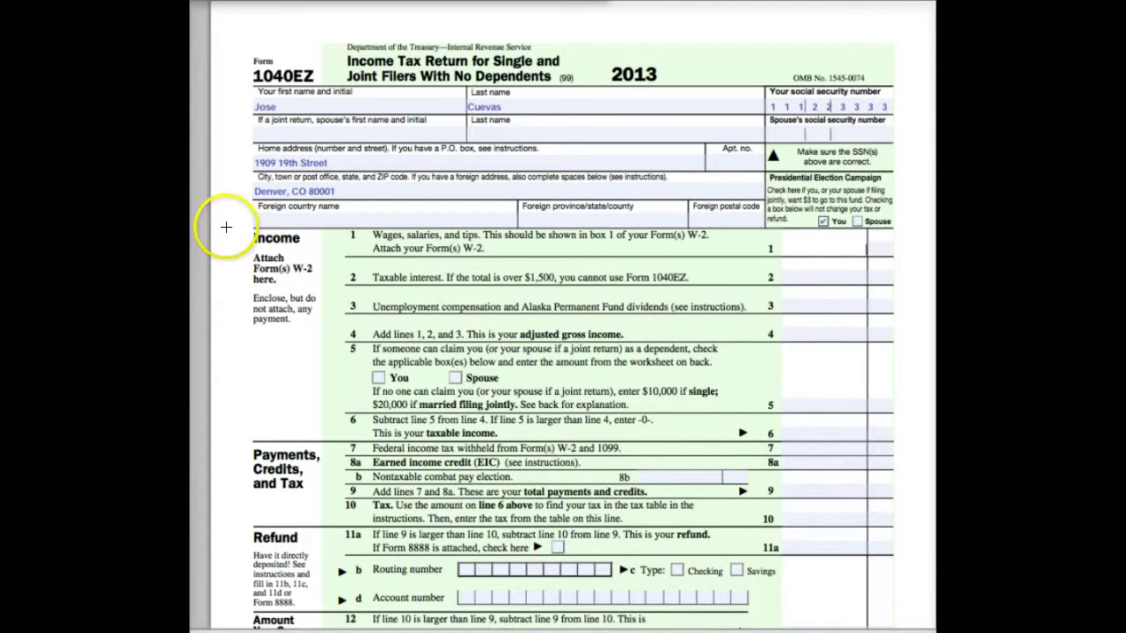
mouse_move(226, 251)
left_mouse_down()
mouse_move(355, 228)
mouse_move(927, 442)
left_mouse_up()
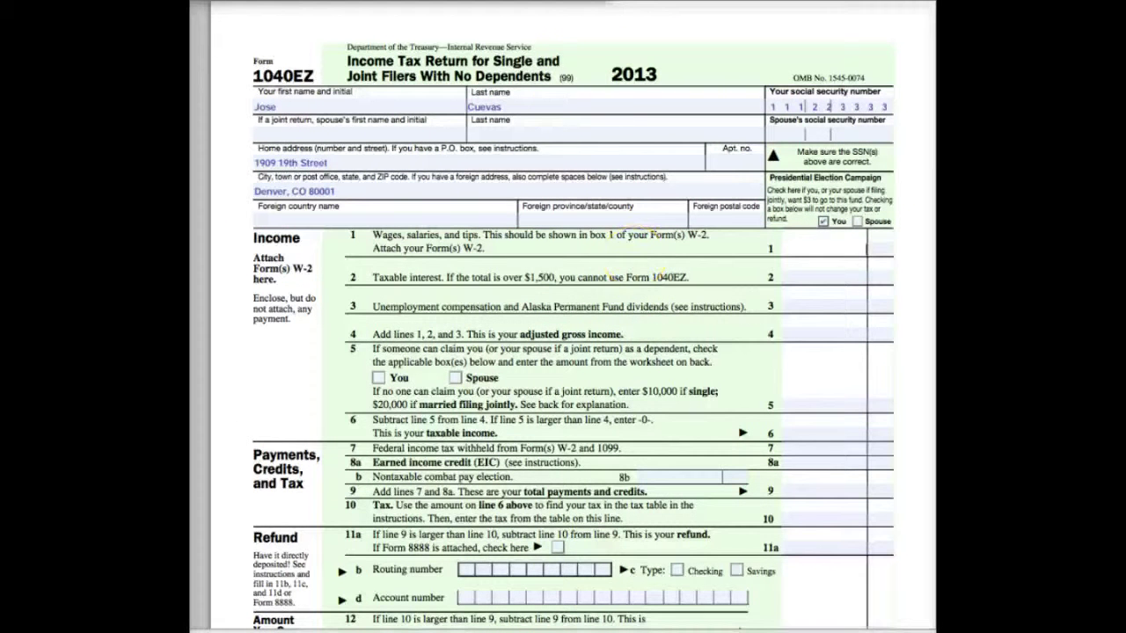
- Enter 36024 W-2 wages on line 1, checking the W-2 slide for the amount
key("super+Tab")
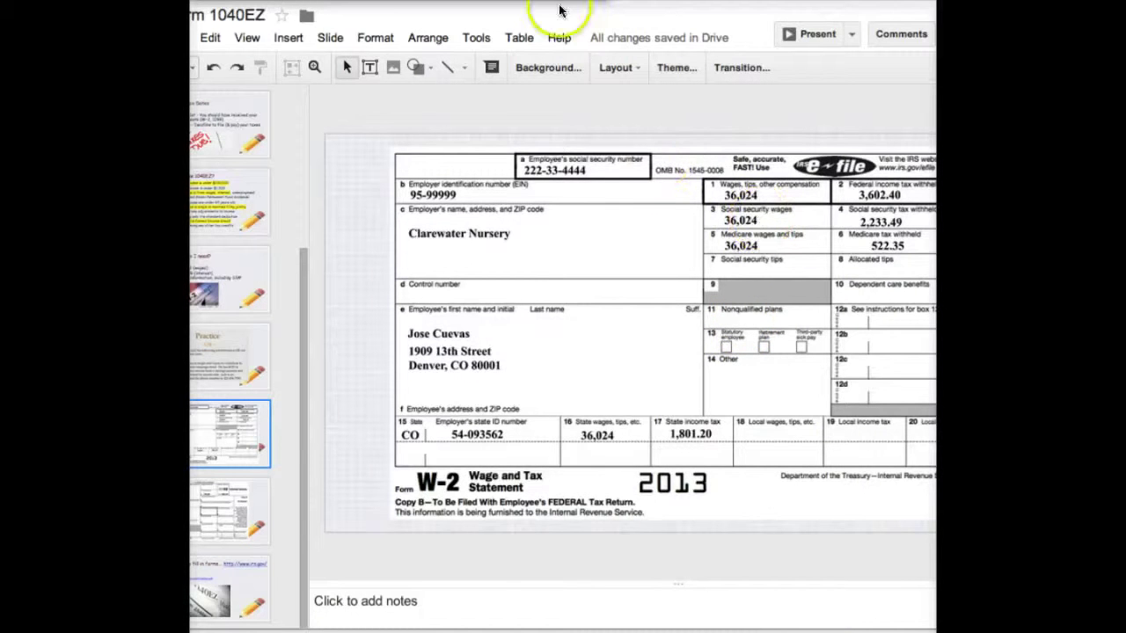
key("super+Tab")
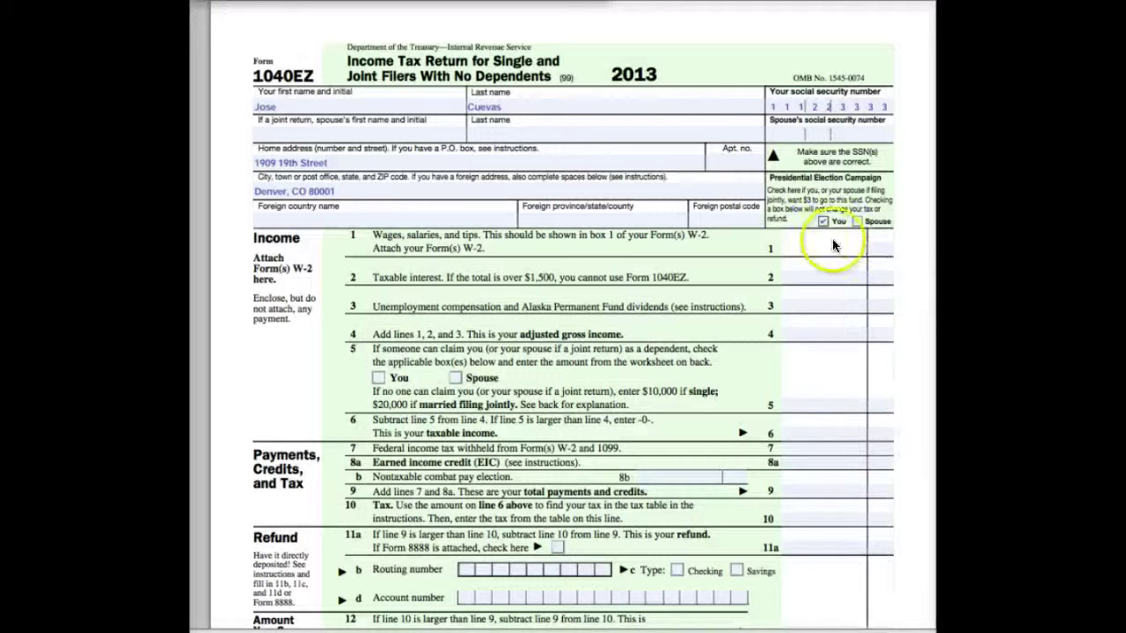
type("36024")
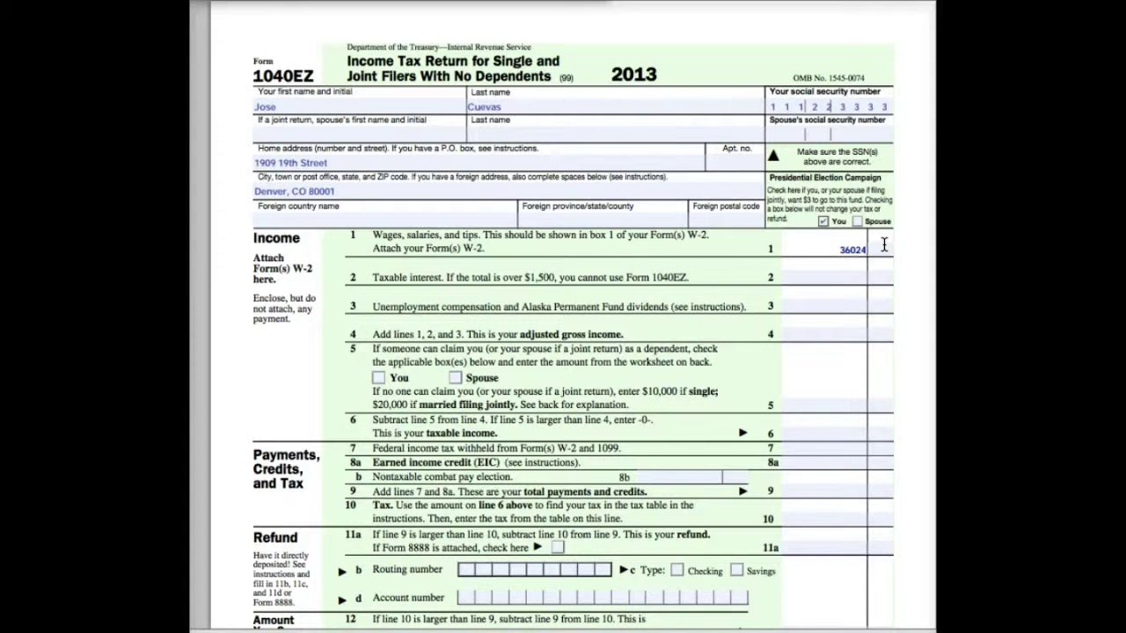
left_click(843, 274)
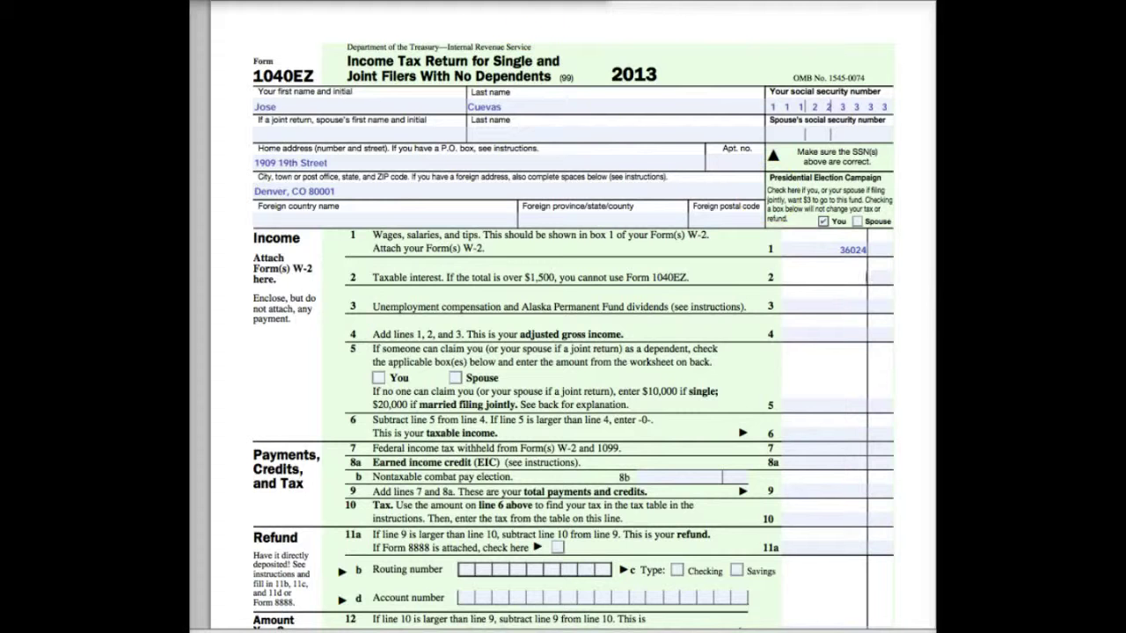
key("alt+Tab")
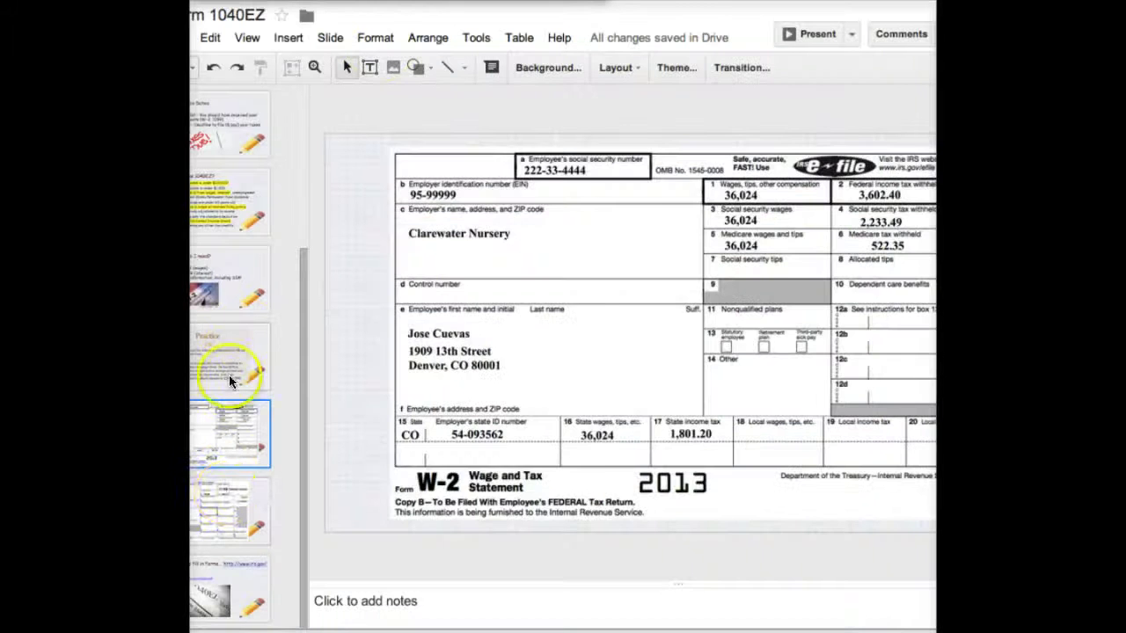
left_click(225, 498)
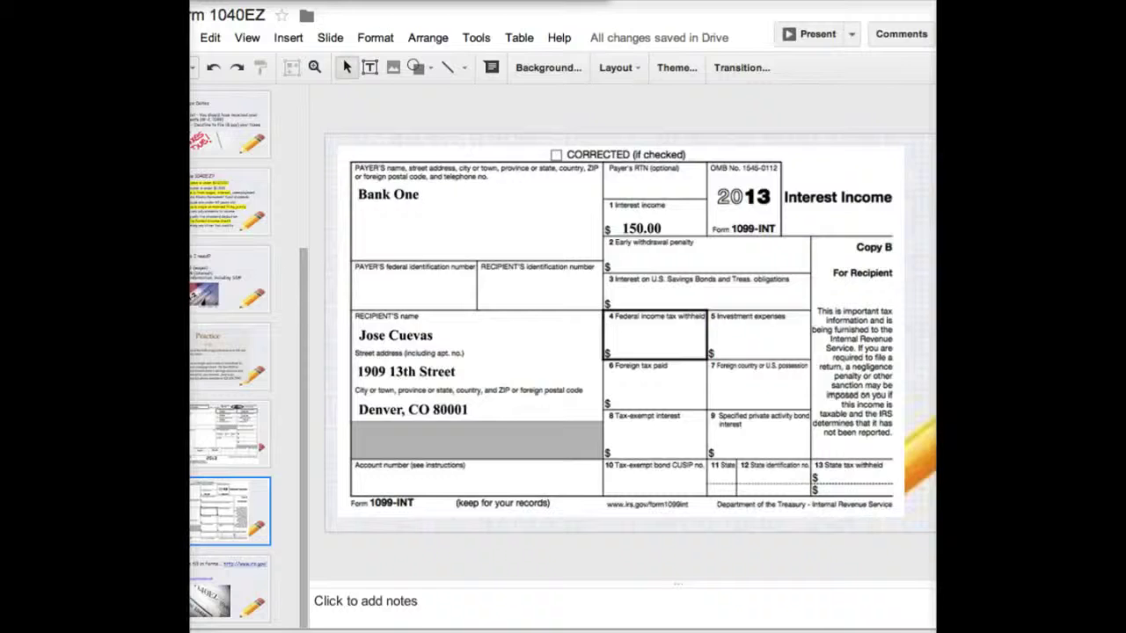
key("alt+Tab")
type("150")
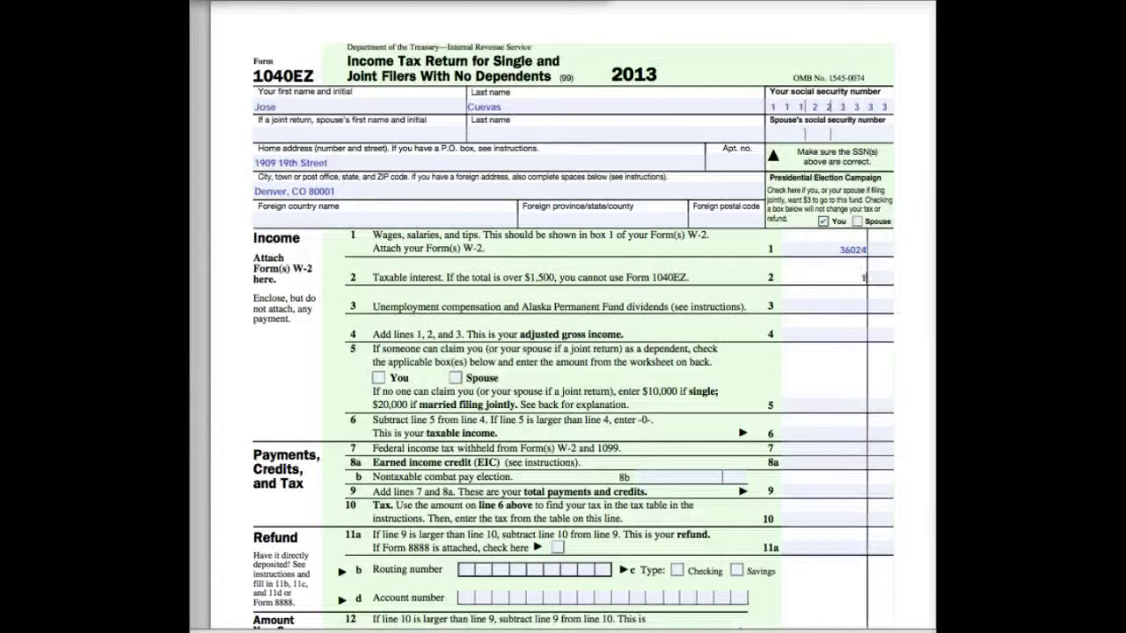
left_click(866, 306)
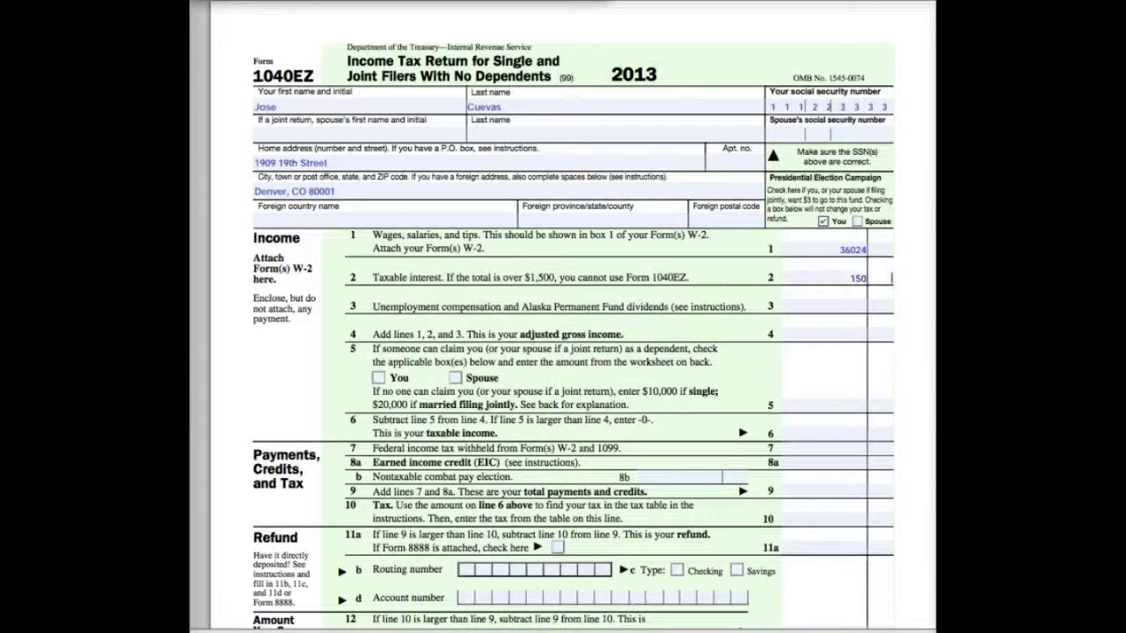
left_click(866, 334)
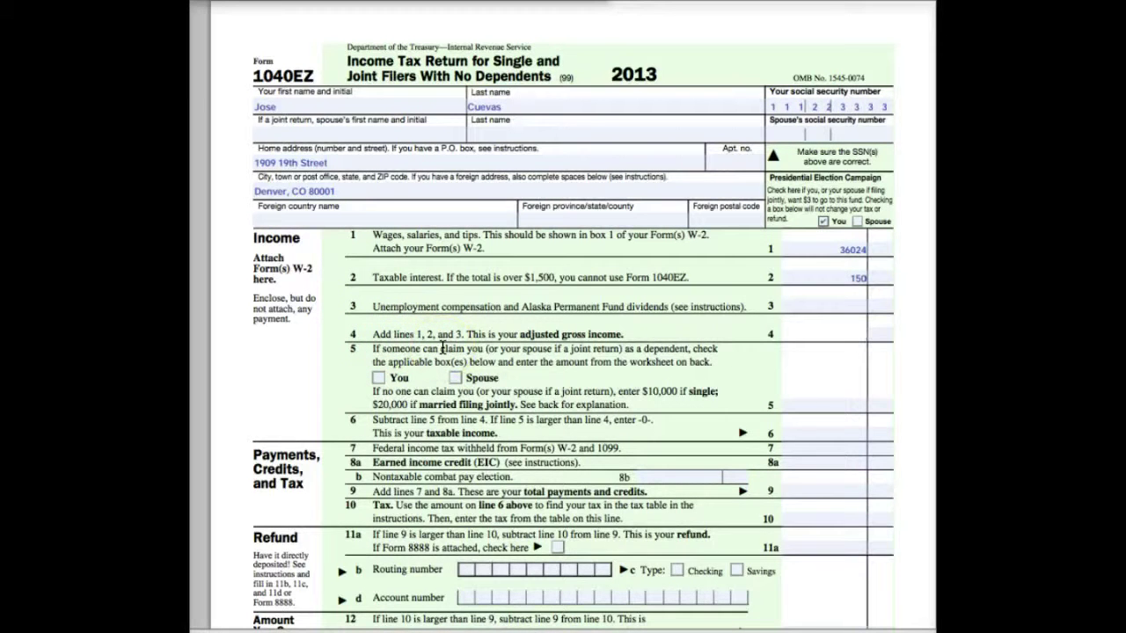
key("Tab")
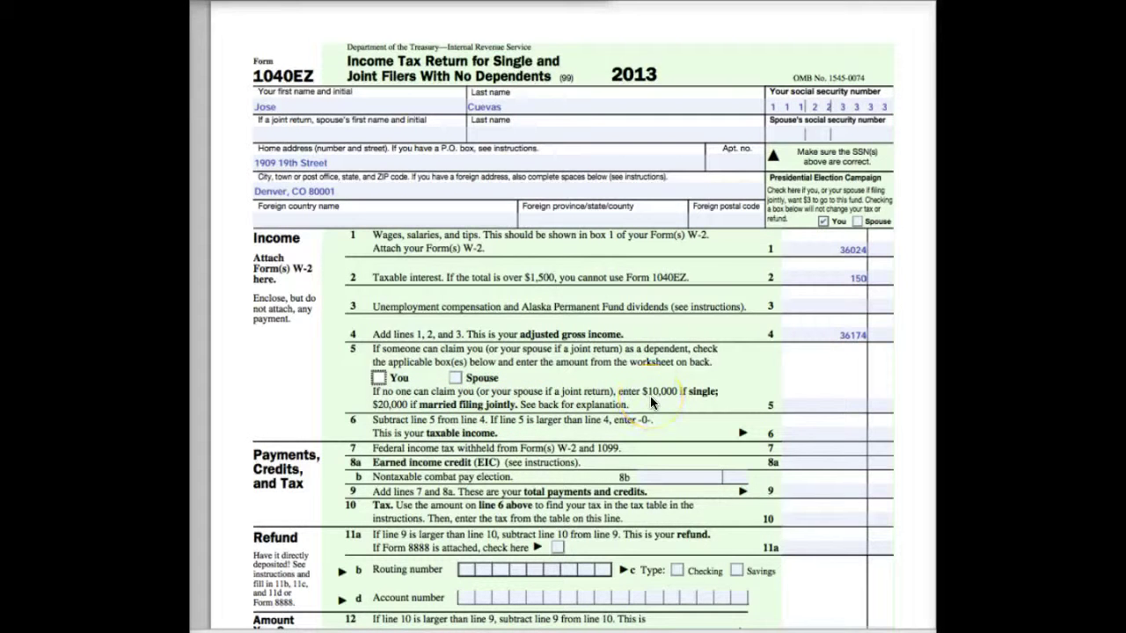
- Enter 10000 on line 5 and 26174 taxable income on line 6
left_click(806, 403)
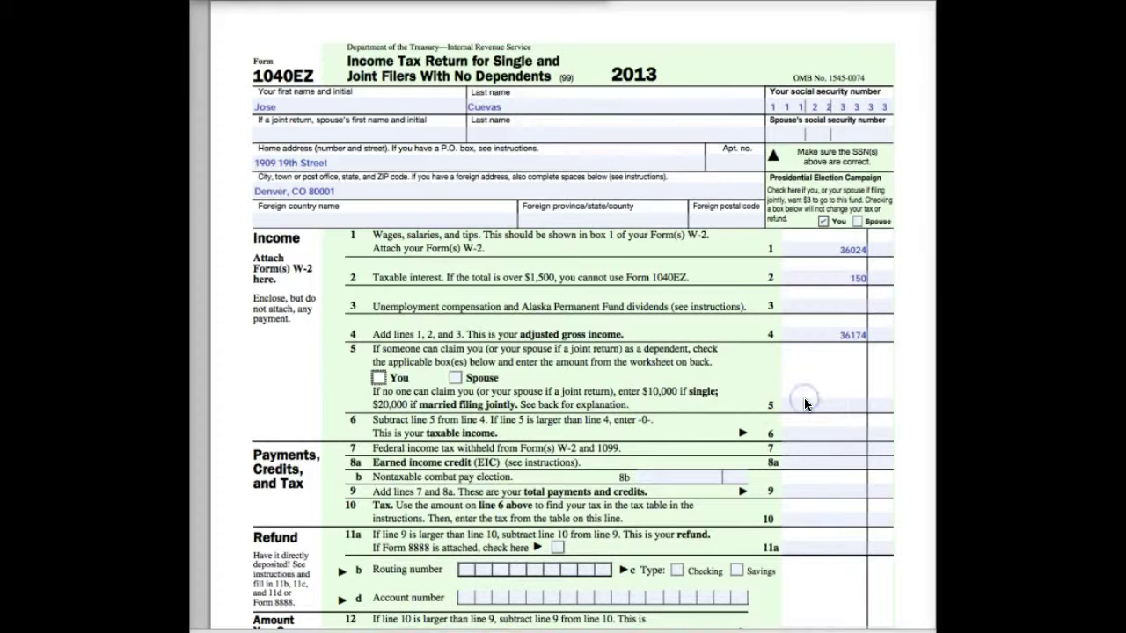
type("10")
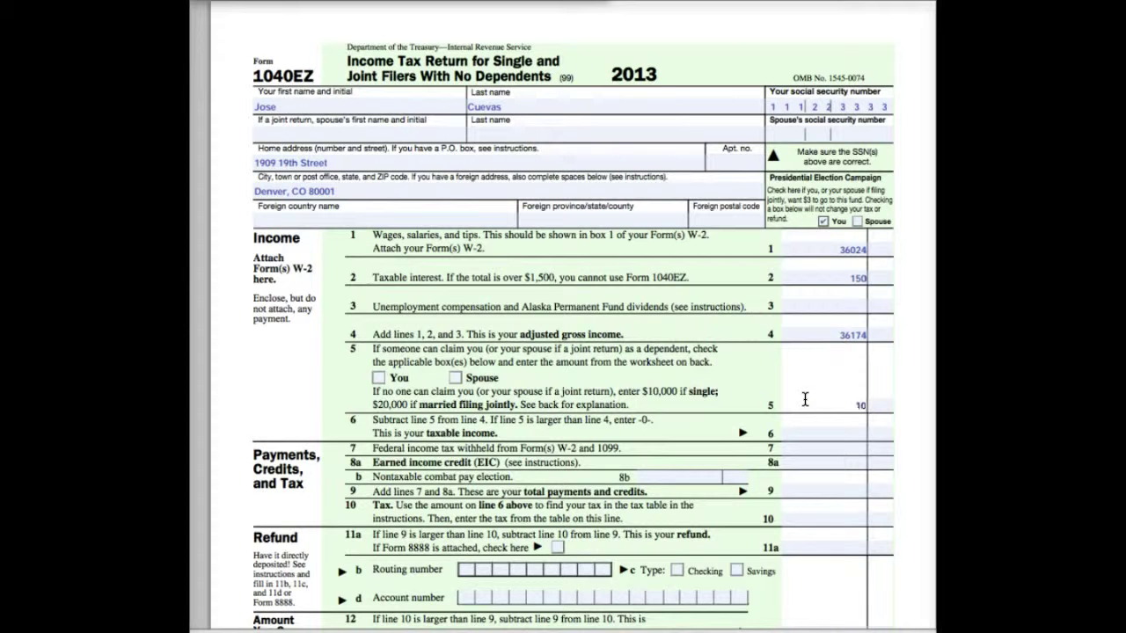
type("000")
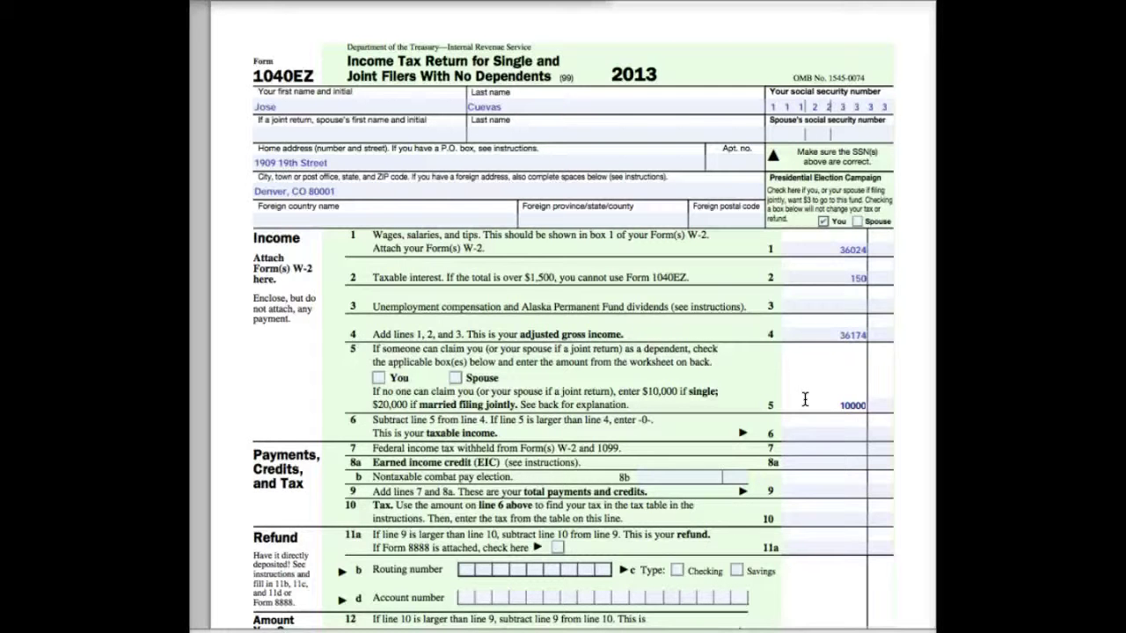
key("Tab")
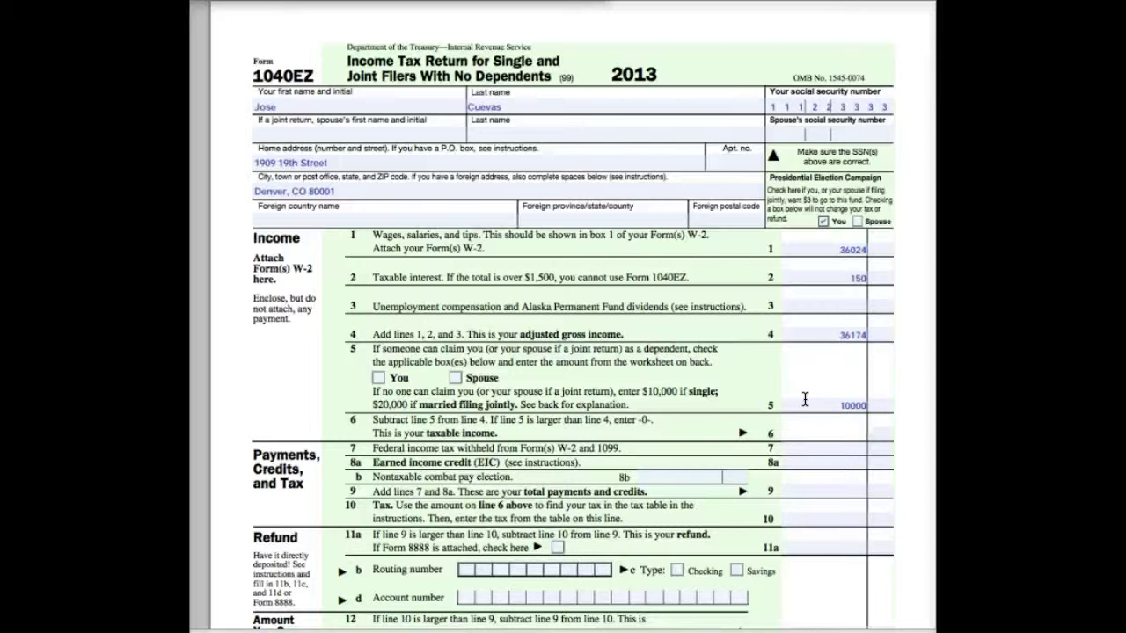
type("26174")
key("Tab")
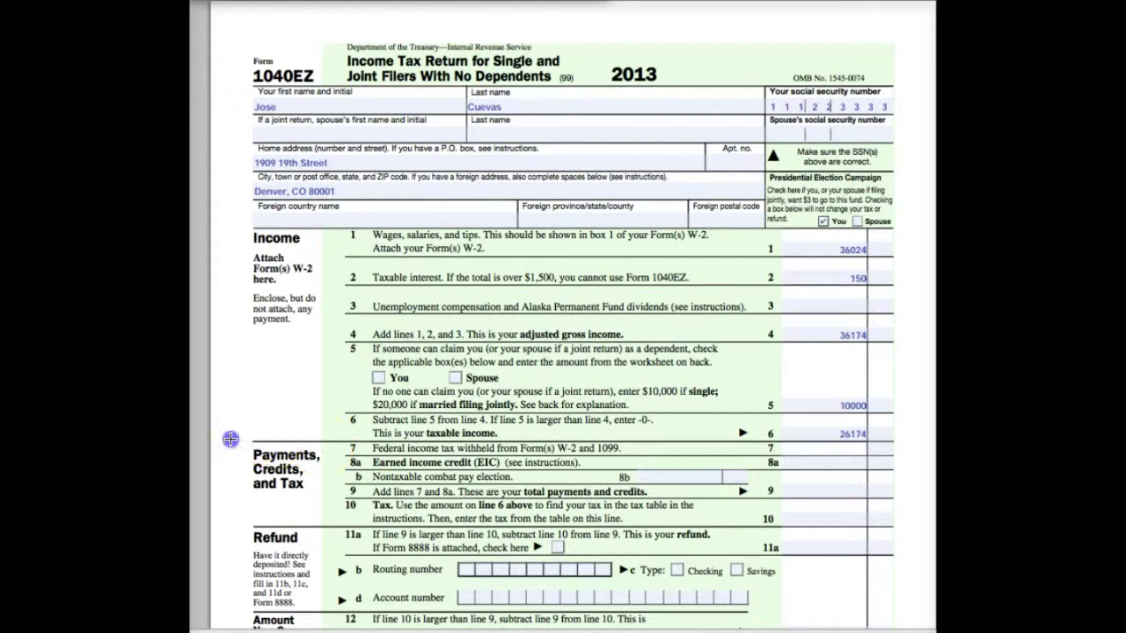
mouse_move(230, 438)
left_mouse_down()
mouse_move(523, 497)
mouse_move(903, 527)
left_mouse_up()
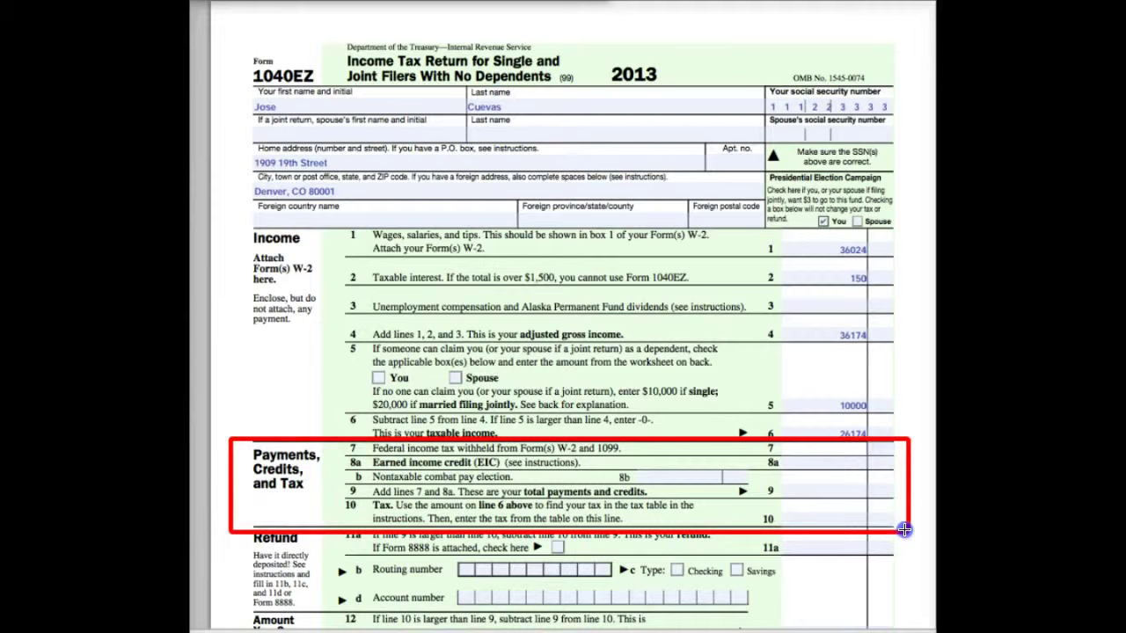
- Leave the 1040EZ form and return to the Google Slides tab with the W-2
left_click(838, 459)
left_click(833, 509)
left_click(826, 540)
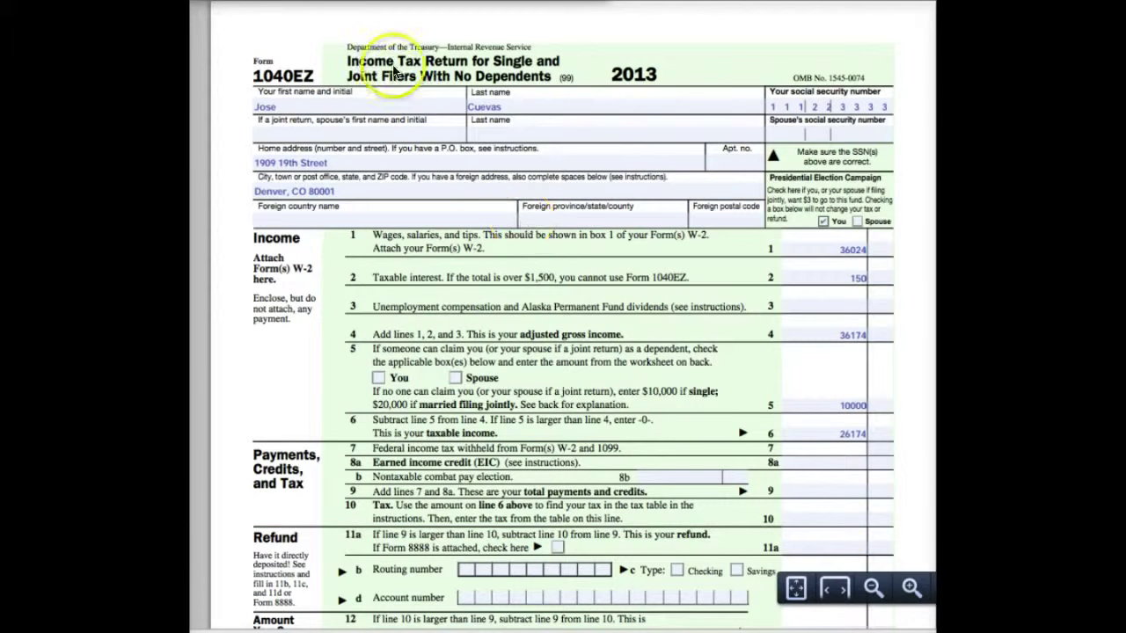
left_click(333, 7)
- Highlight the W-2's 3,602.40 federal income tax withheld, then bring up the Schedule EIC form
left_click(658, 234)
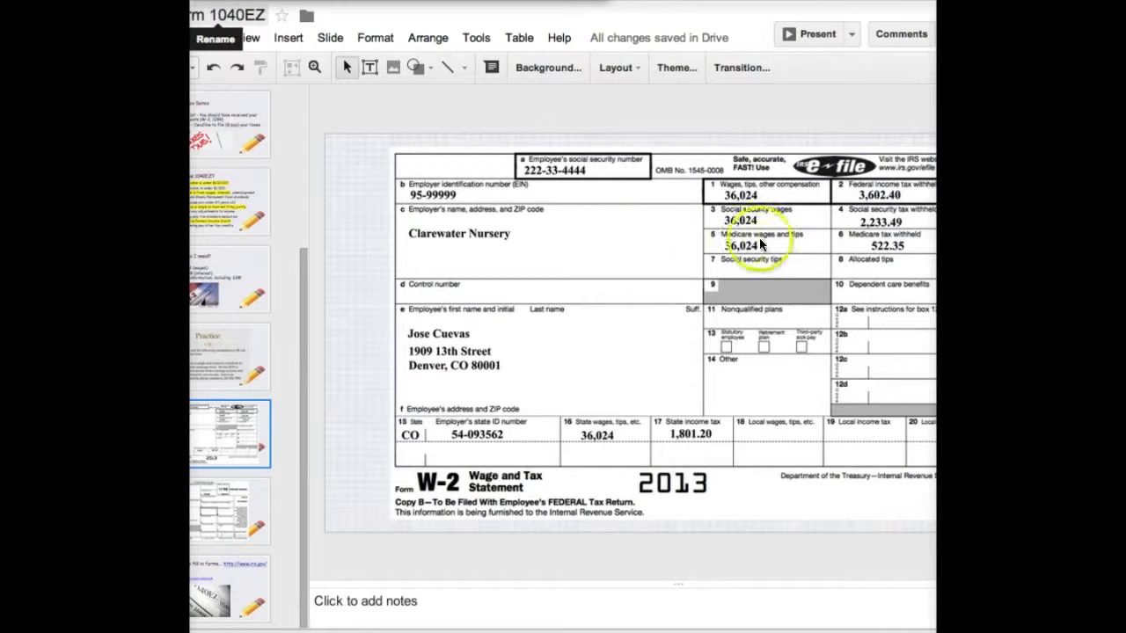
left_click(822, 223)
left_click(864, 211)
left_click(877, 210)
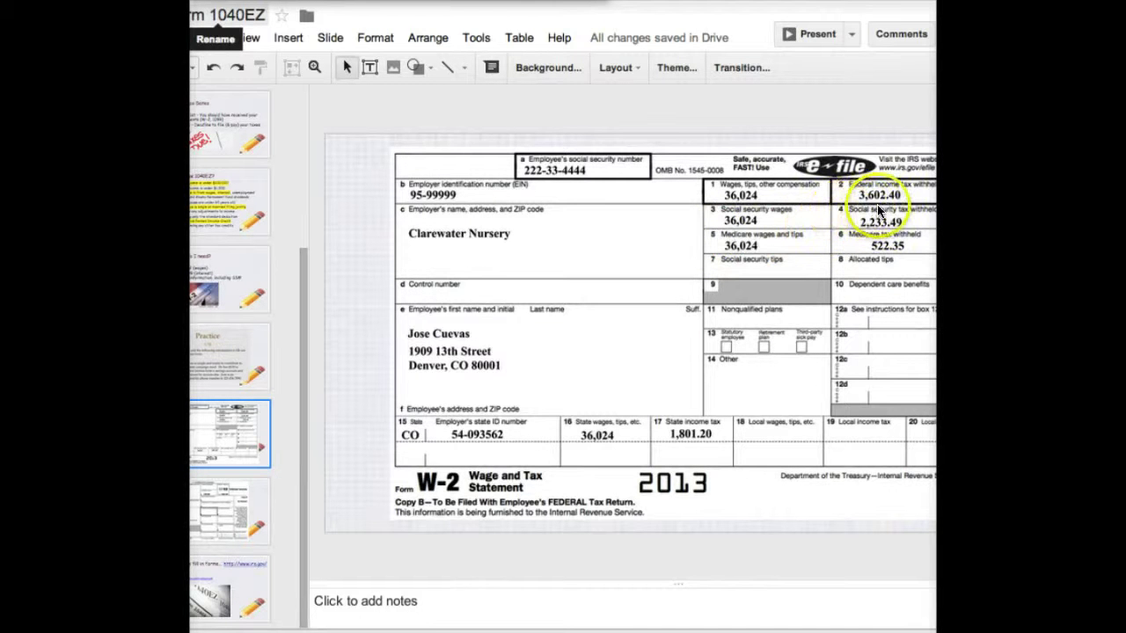
left_click(889, 197)
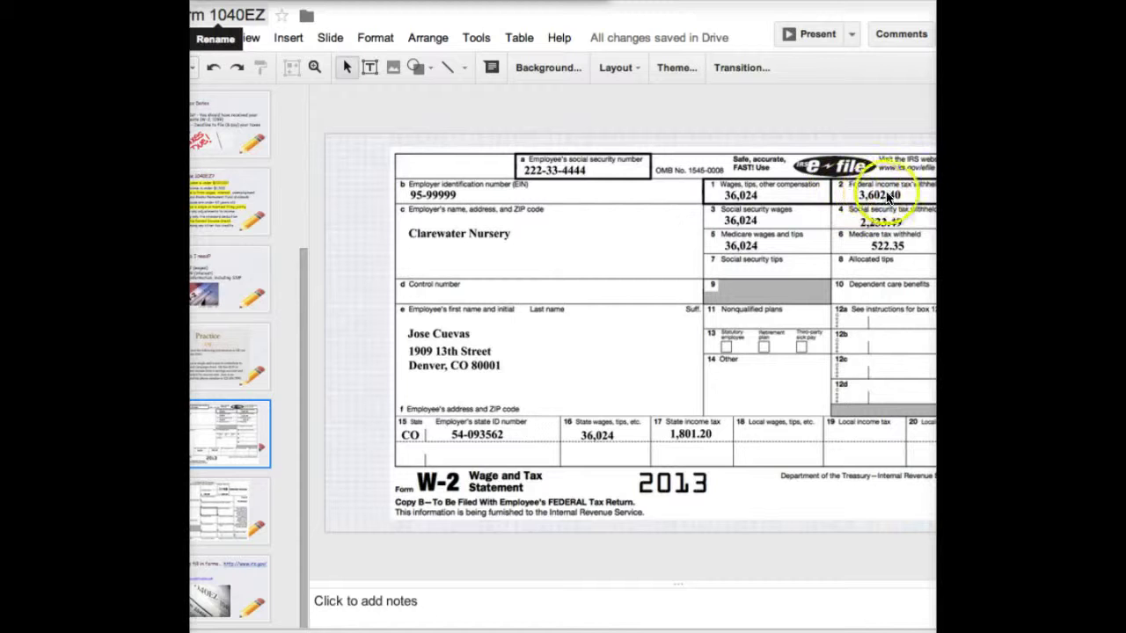
left_click(924, 191)
left_click(708, 446)
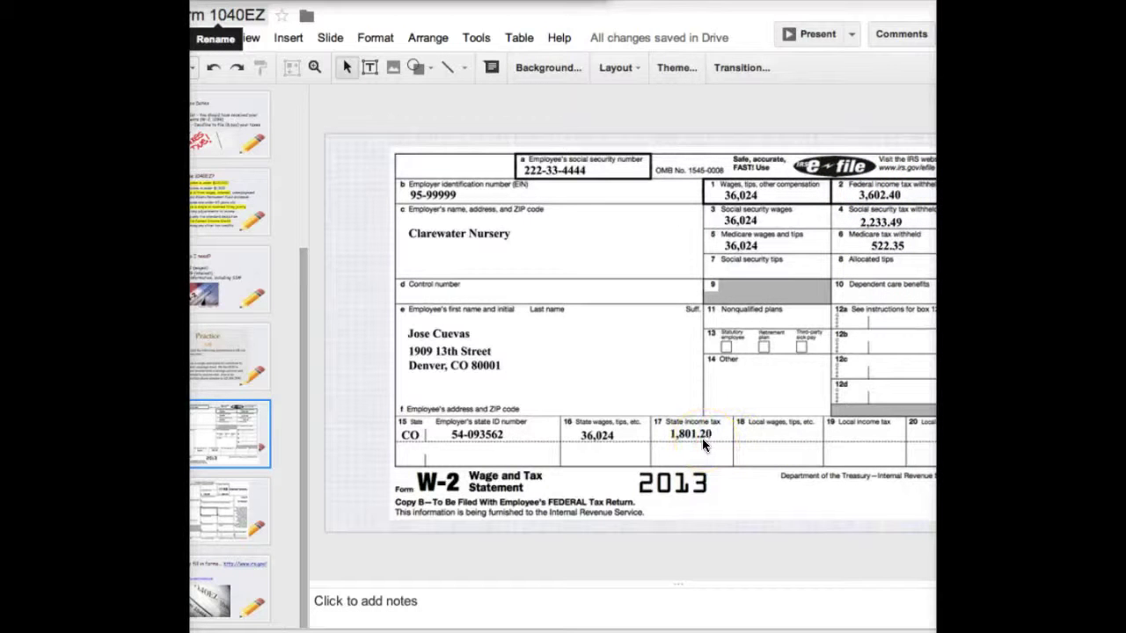
left_click(689, 439)
left_click(685, 441)
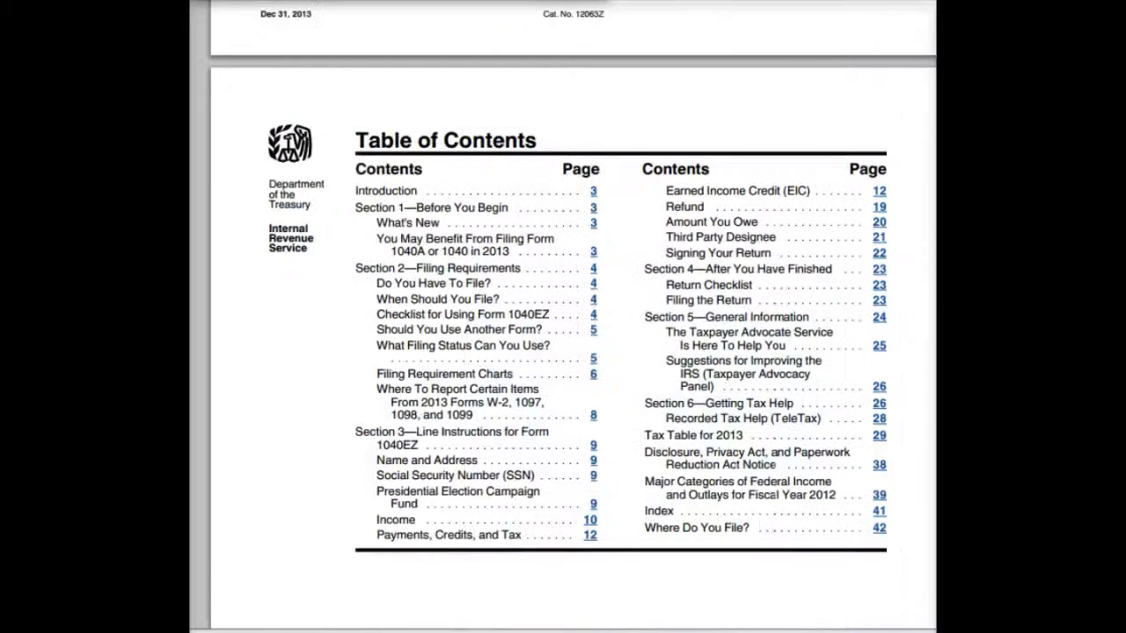
- Check the instruction booklet and Tax Table, then enter 3602 on lines 7 and 9
left_click(579, 340)
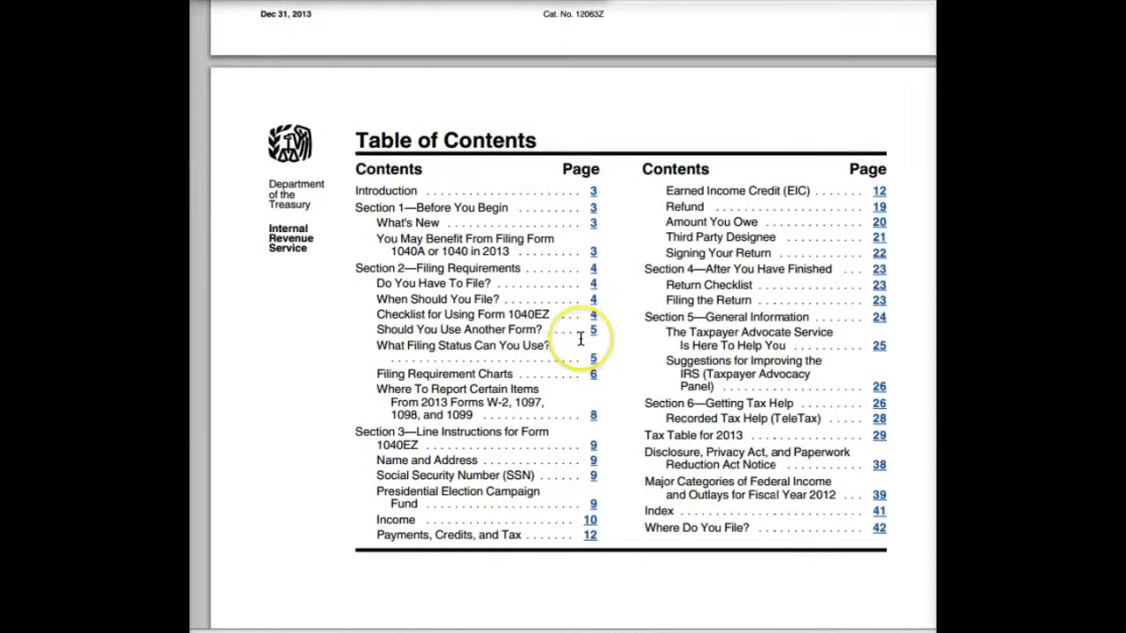
scroll(580, 339, "up", 10)
scroll(580, 339, "down", 10)
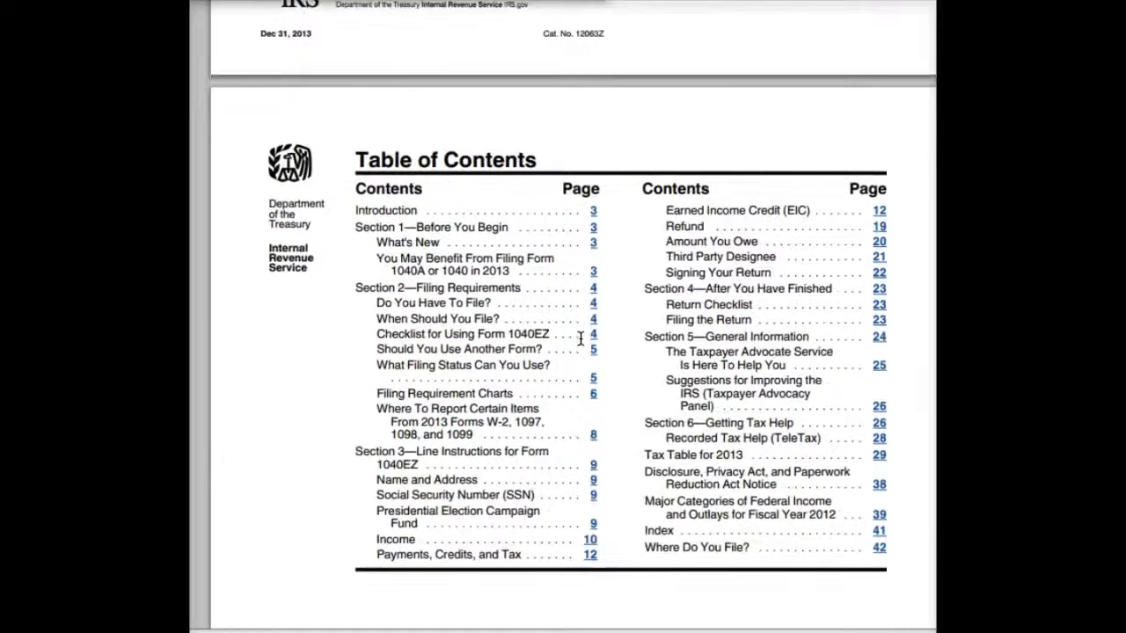
left_click(664, 413)
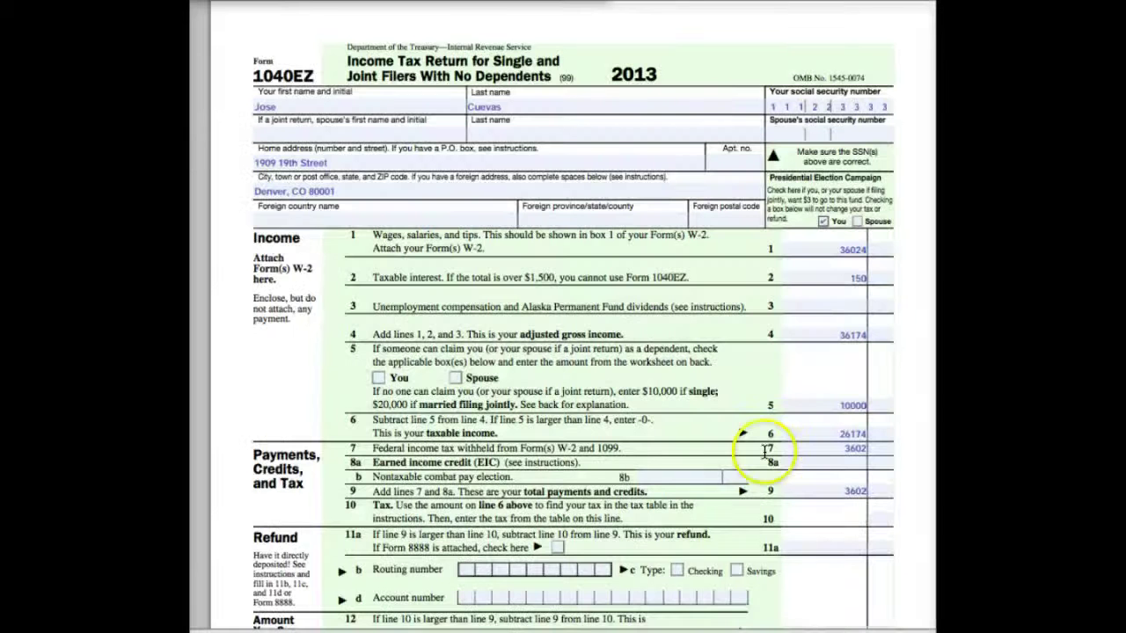
- Enter the 3480 tax amount on line 10
left_click(831, 522)
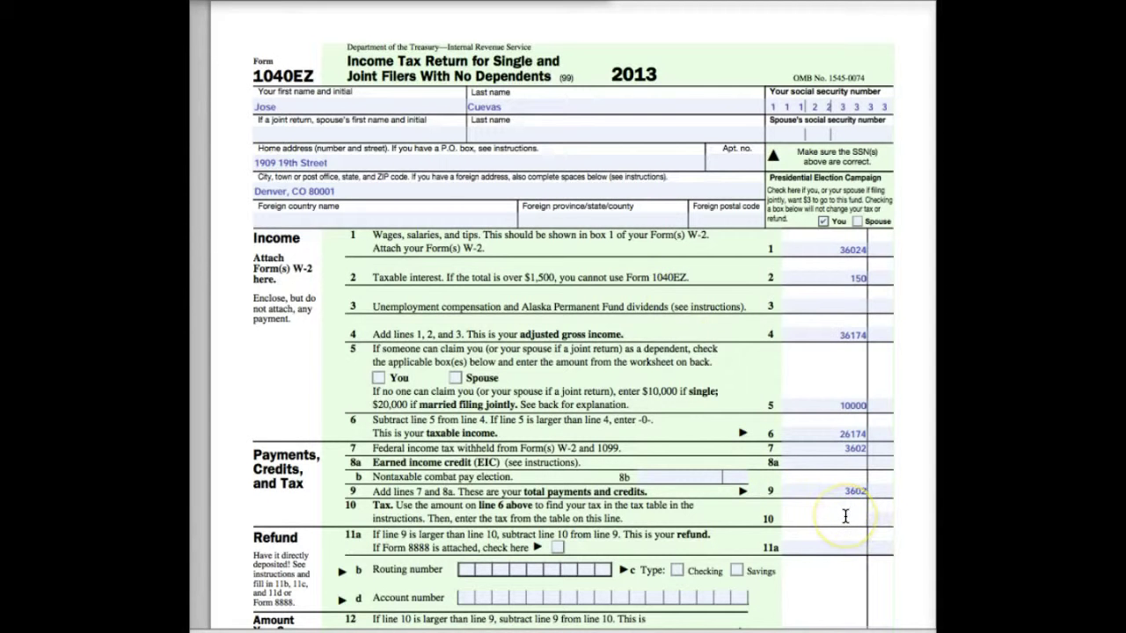
type("3480")
key("Tab")
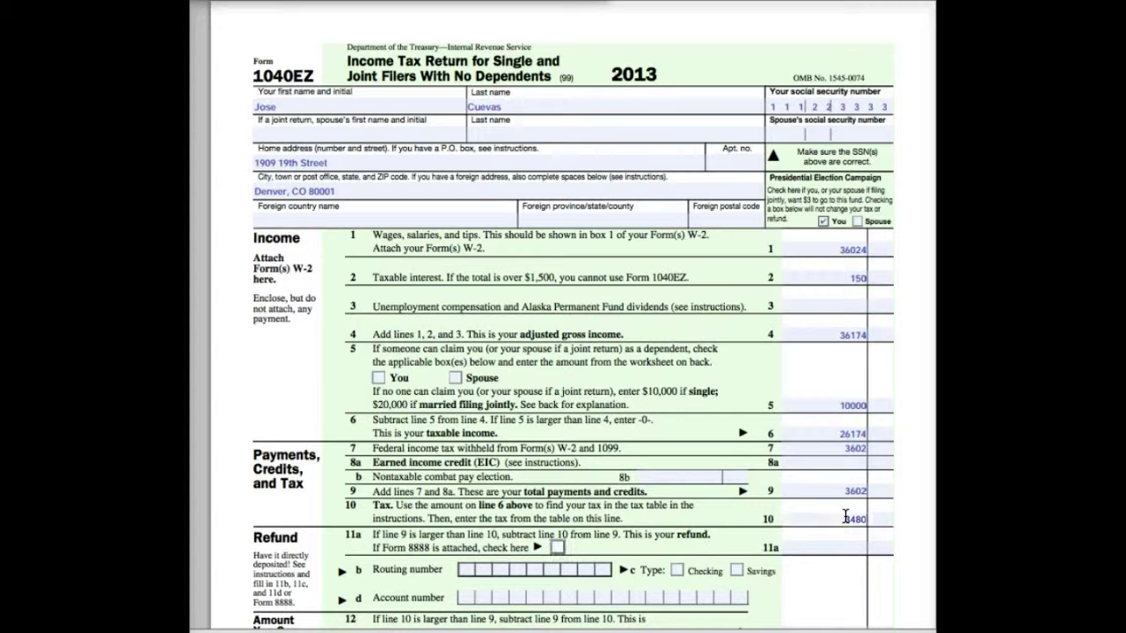
key("Tab")
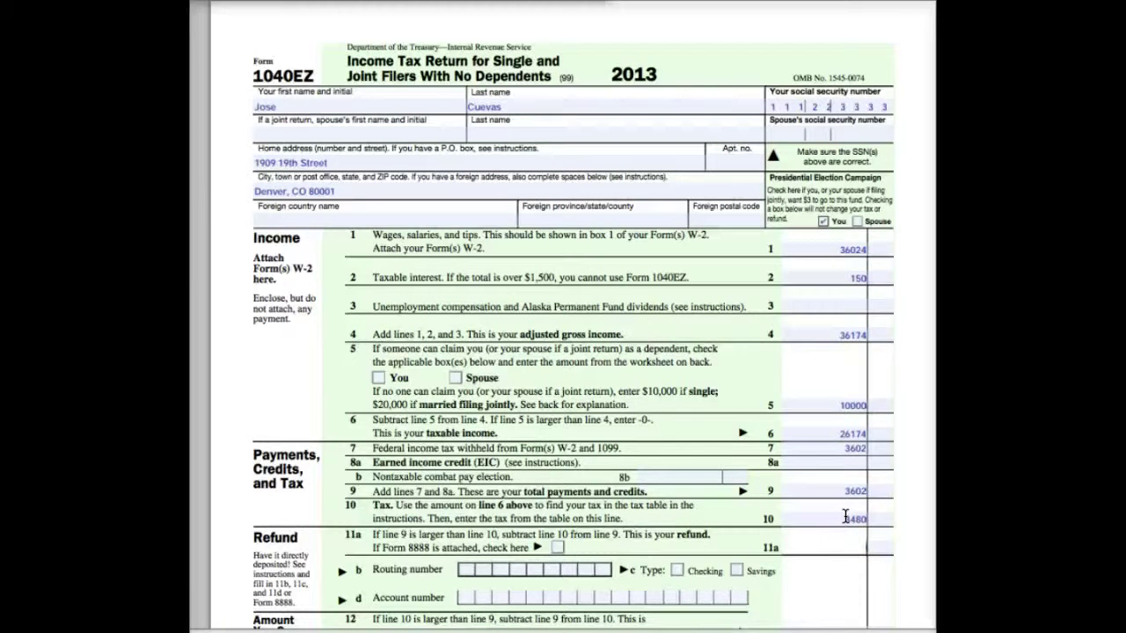
- Compare line 9 payments with line 10 tax and bring the 122 refund on line 11a into view
left_click(865, 496)
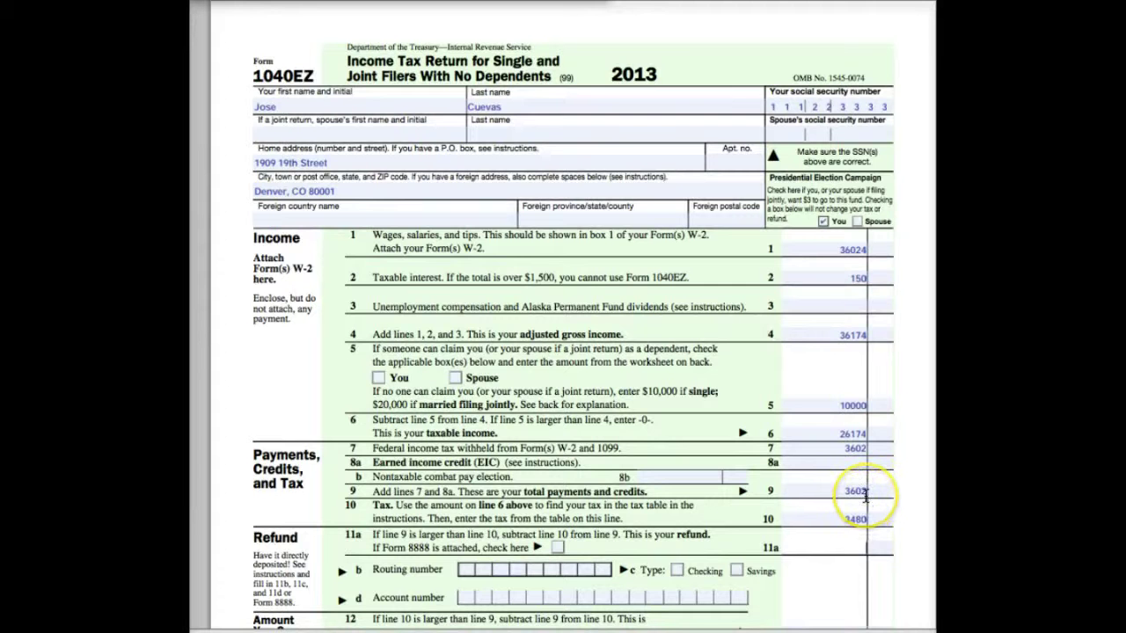
left_click(865, 519)
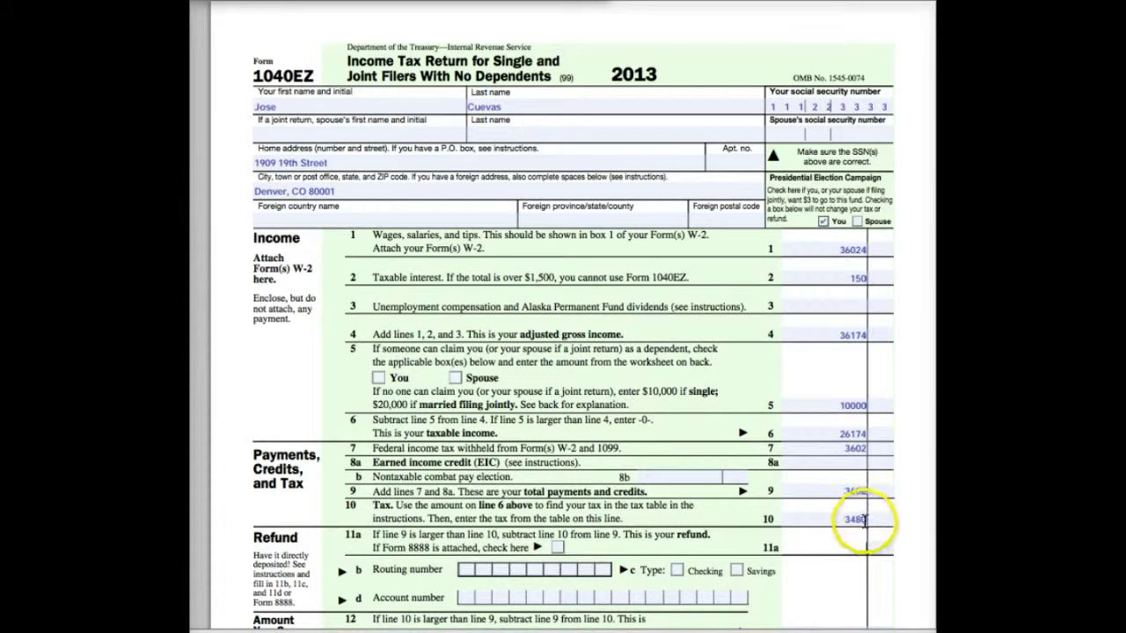
left_click(528, 316)
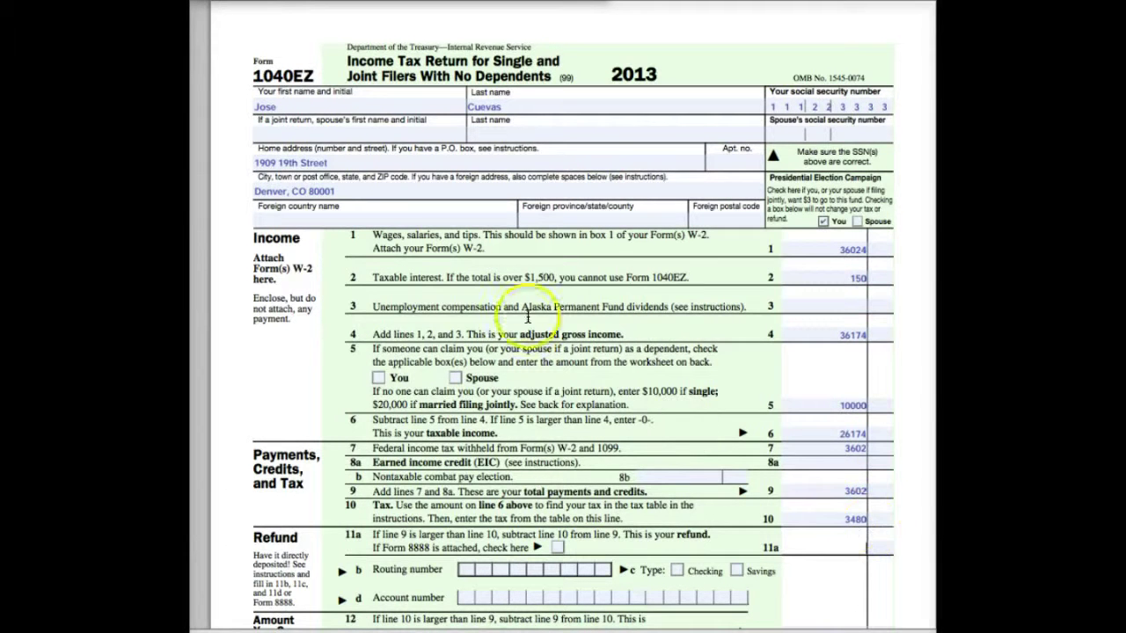
left_click(269, 68)
scroll(882, 343, "down", 5)
left_click(882, 343)
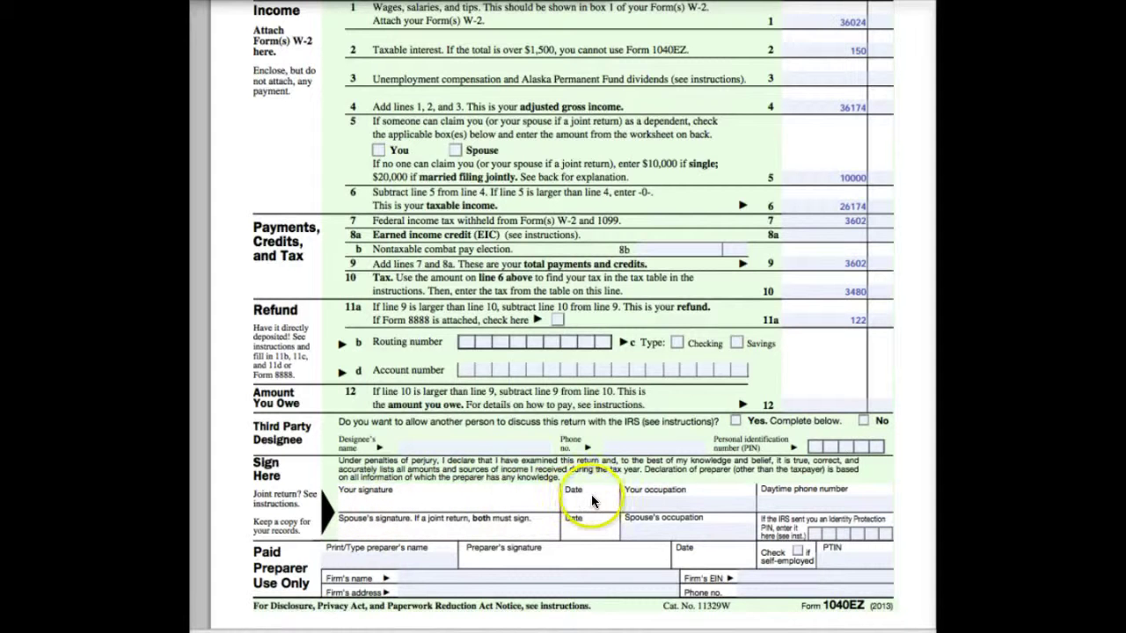
left_click(643, 504)
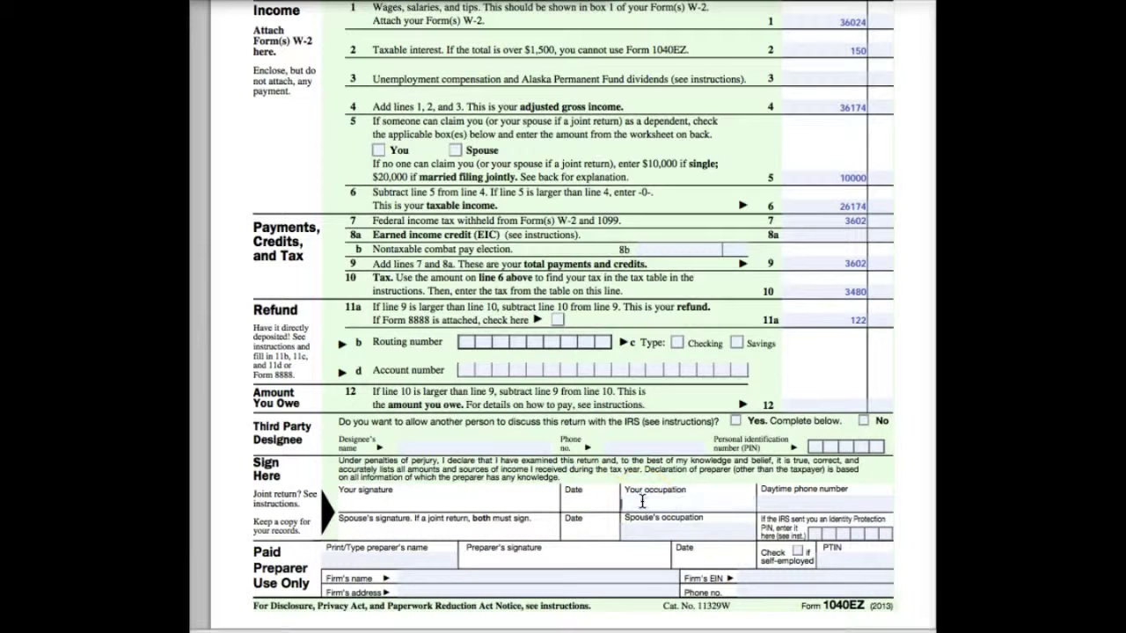
left_click(780, 509)
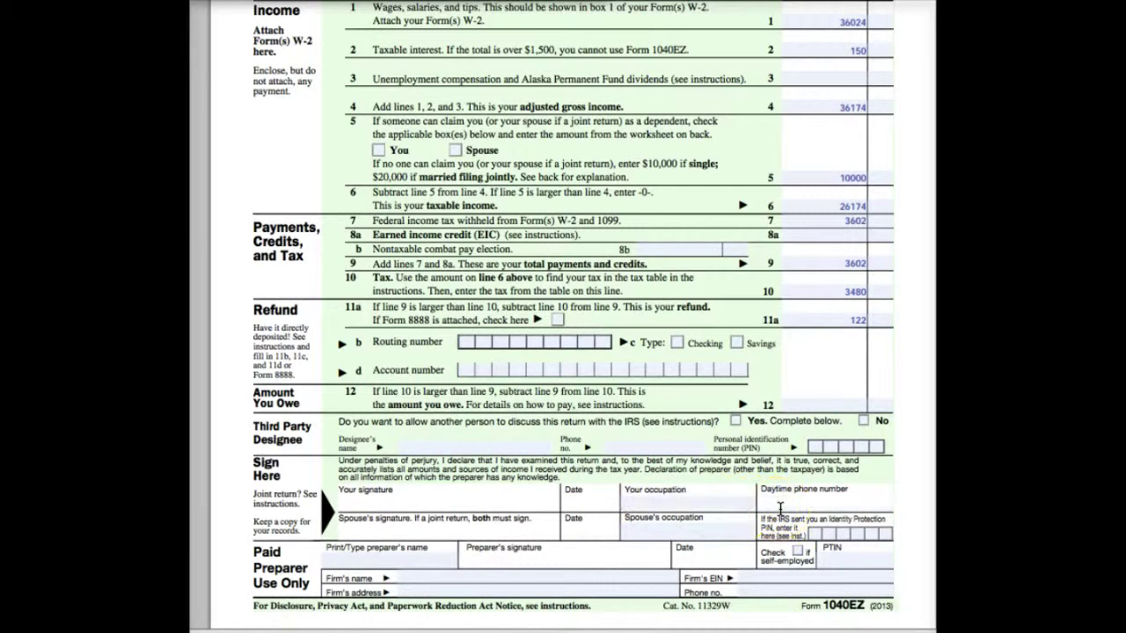
scroll(780, 508, "down", 5)
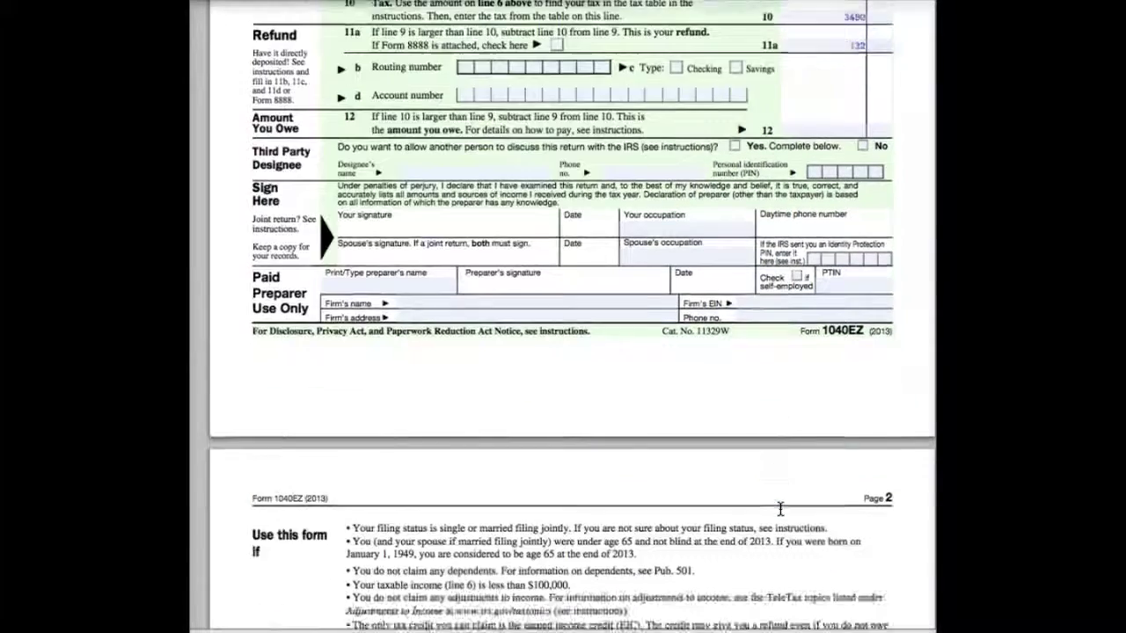
scroll(779, 508, "up", 2)
scroll(780, 508, "up", 8)
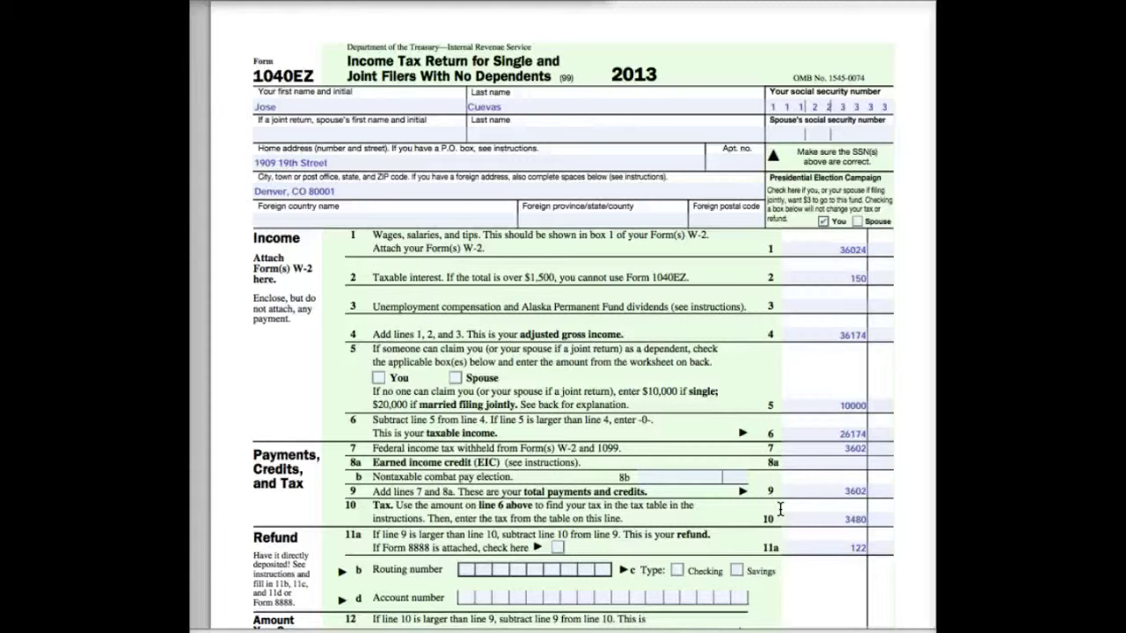
scroll(780, 508, "down", 20)
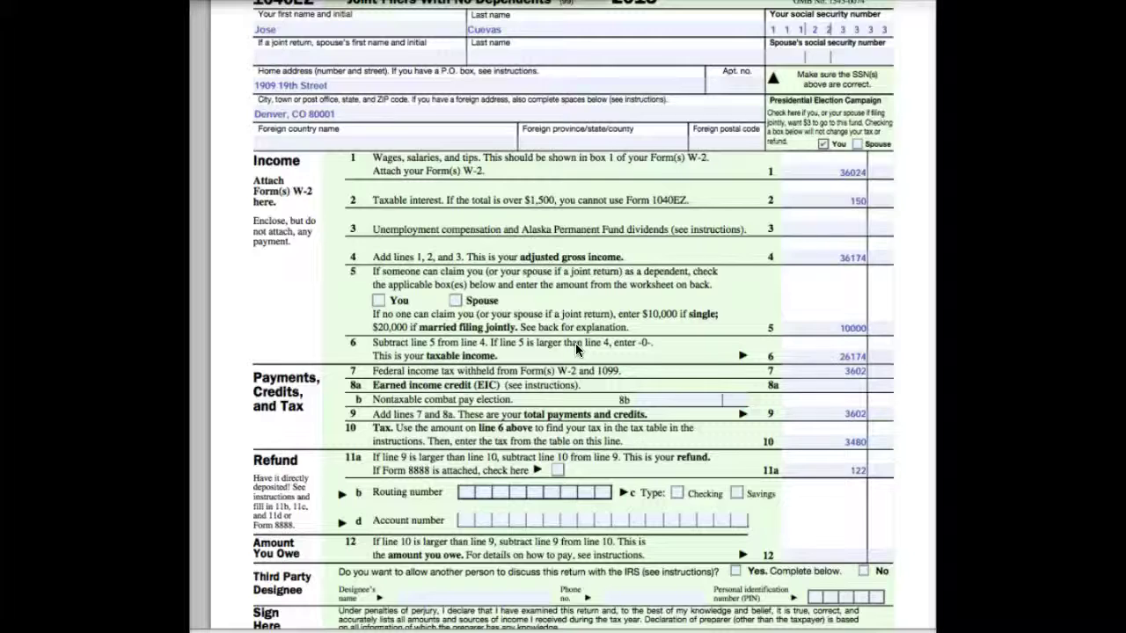
scroll(575, 343, "up", 2)
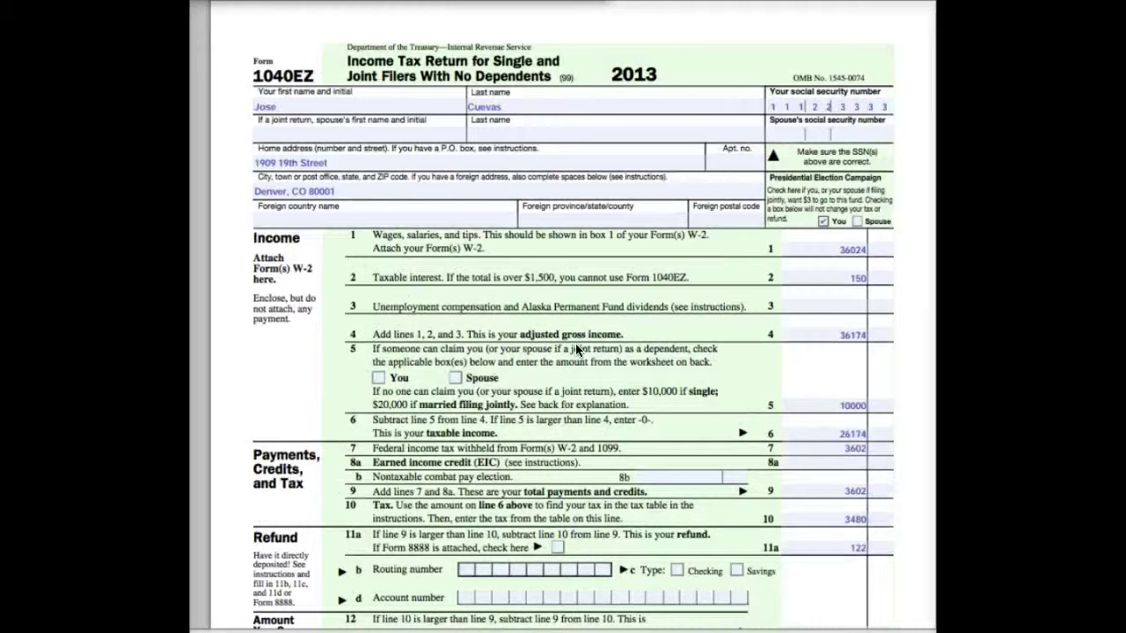